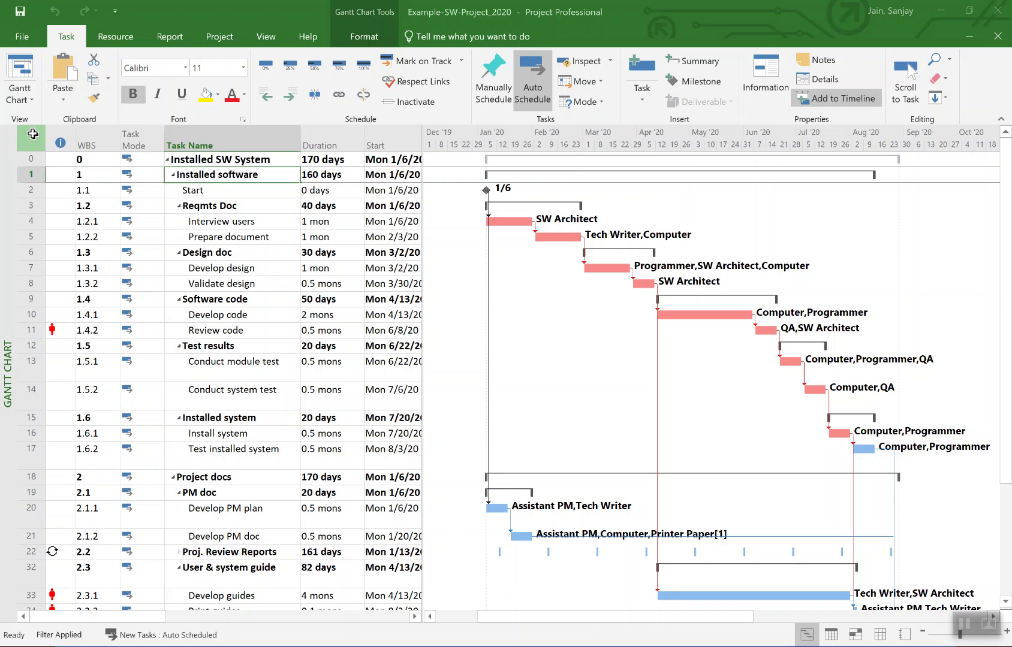
- Widen the task table to show the Installed SW System start and finish dates beside the bars
click(31, 175)
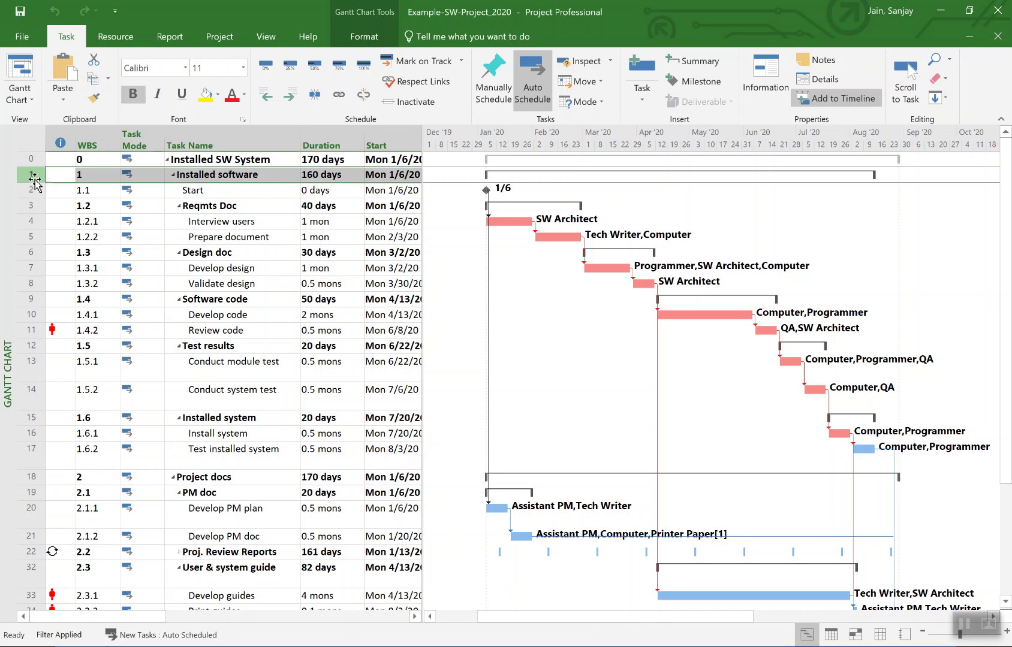
click(23, 478)
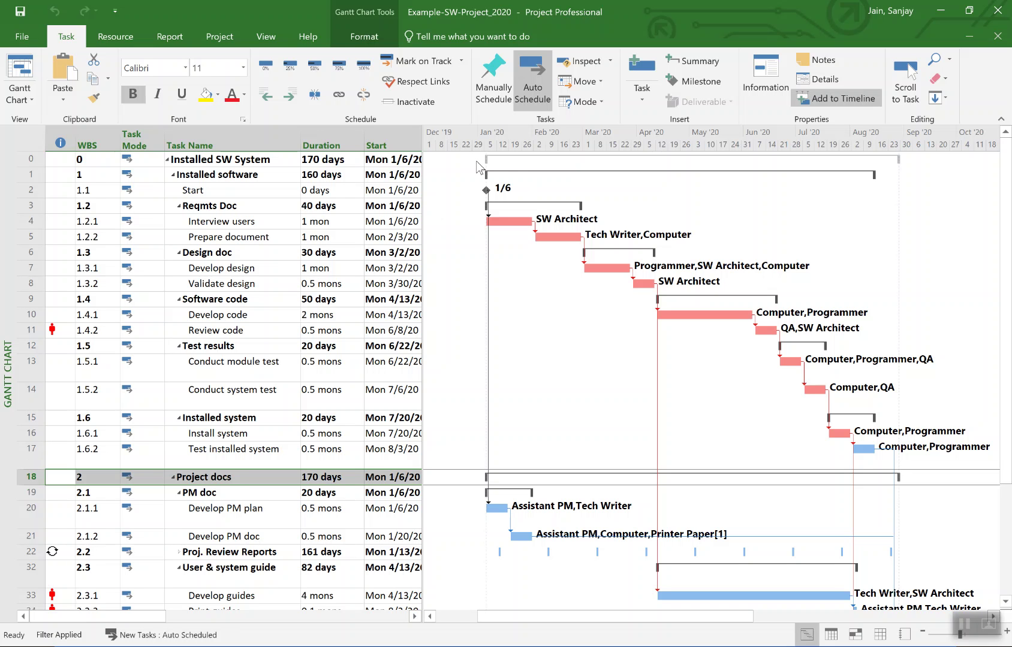
drag(422, 134, 501, 132)
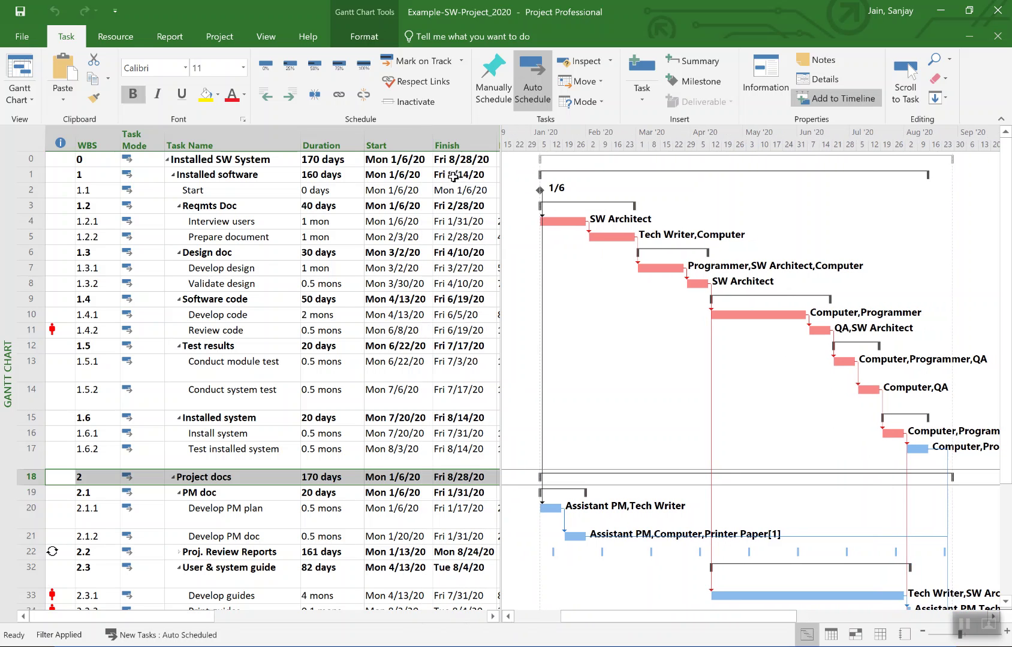
click(386, 163)
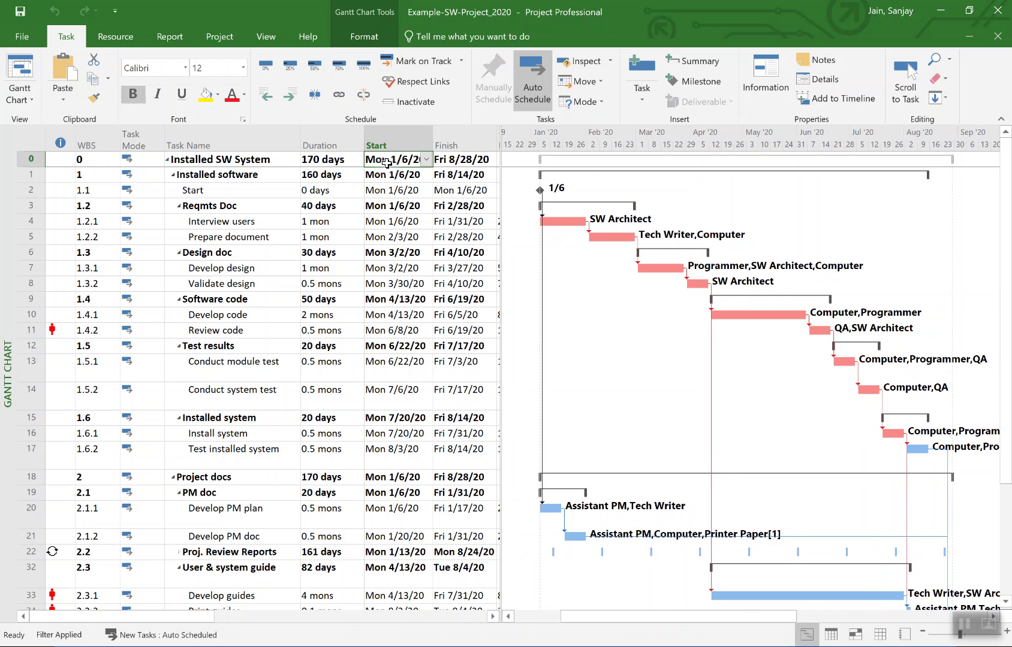
click(472, 159)
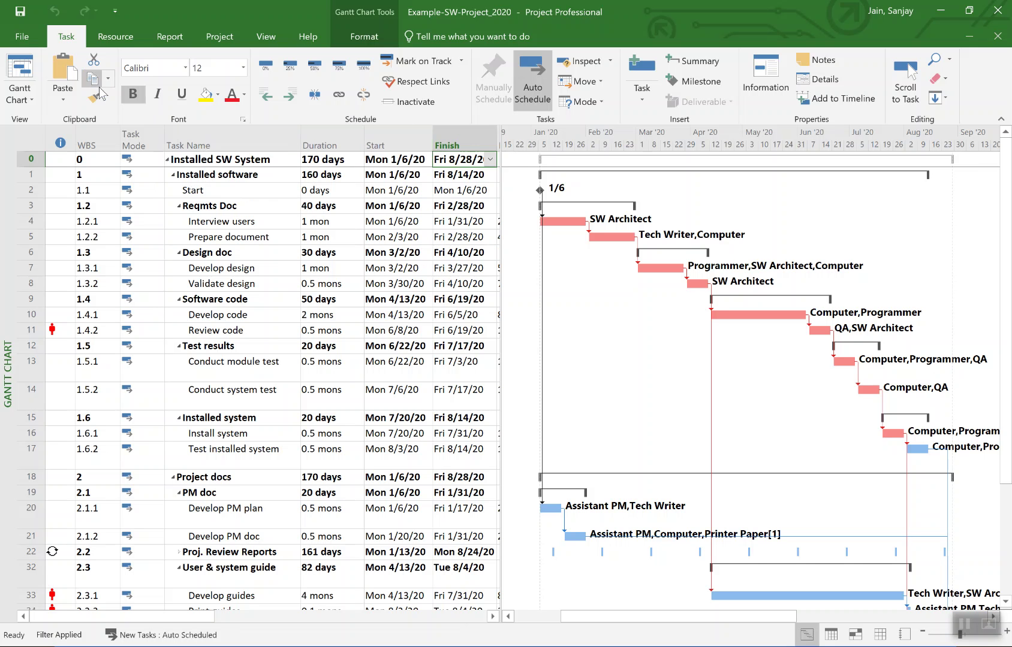
click(115, 37)
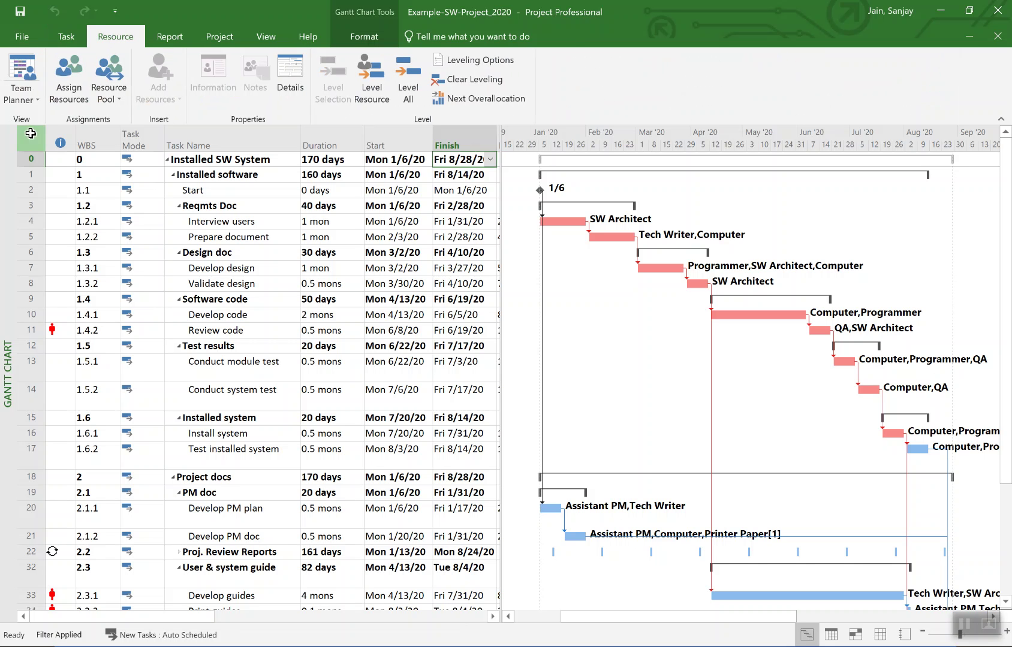
- Switch to the Resource Sheet view and select the Group column for a new column
click(34, 102)
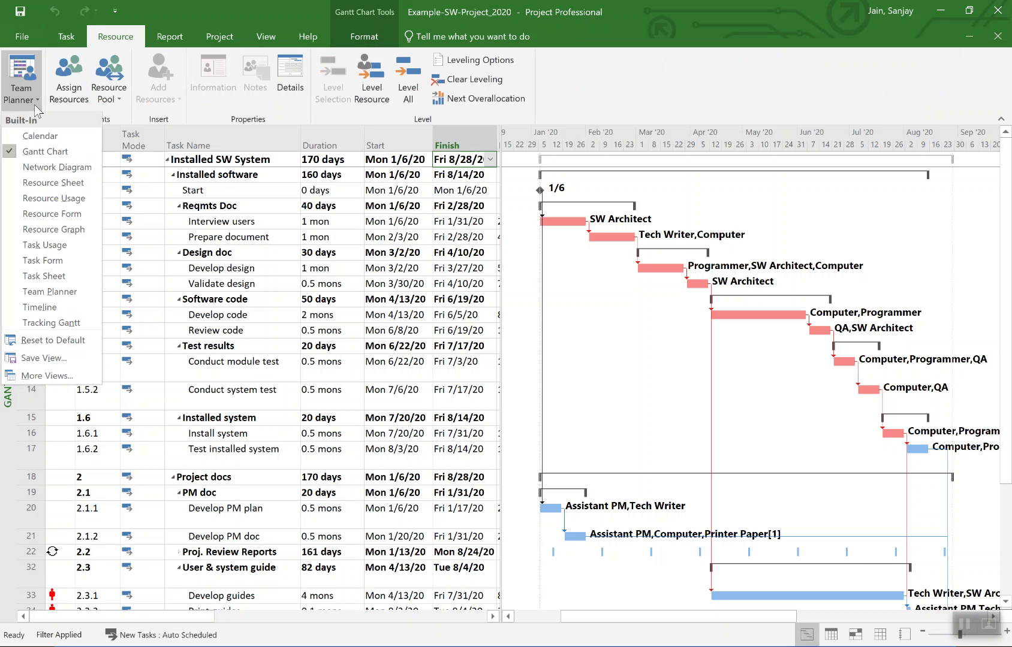
click(67, 184)
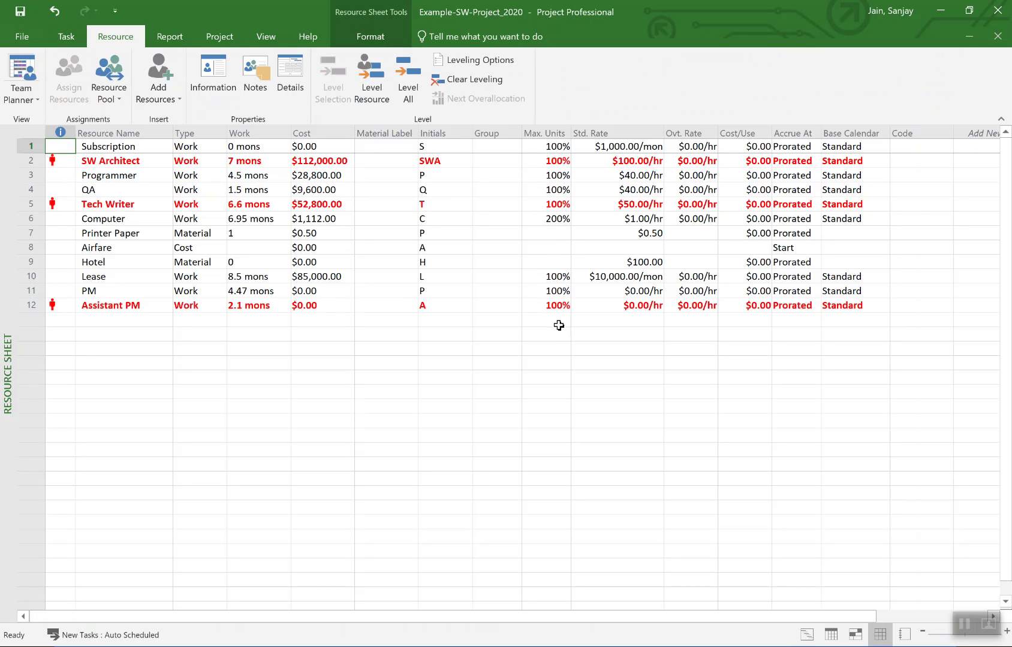
click(483, 134)
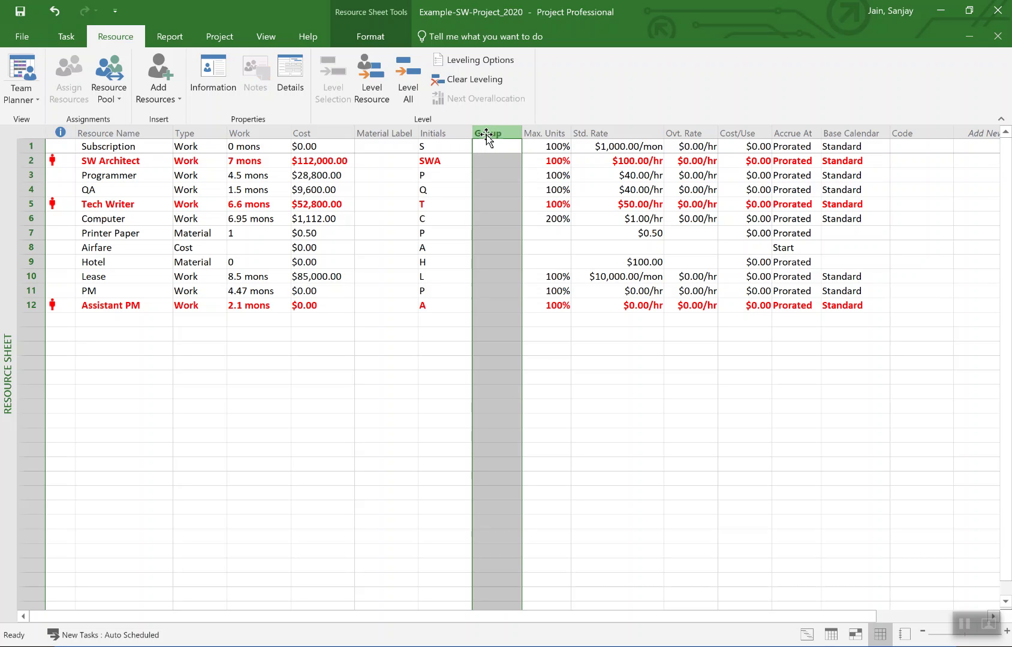
right_click(487, 136)
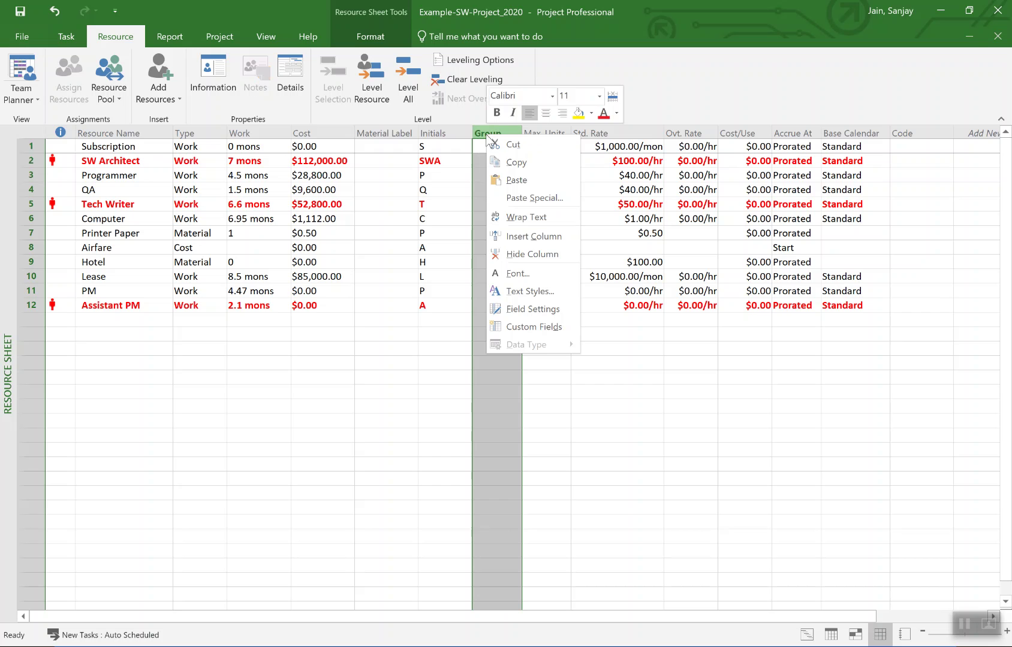
- Insert a Peak column before the Group column
click(546, 236)
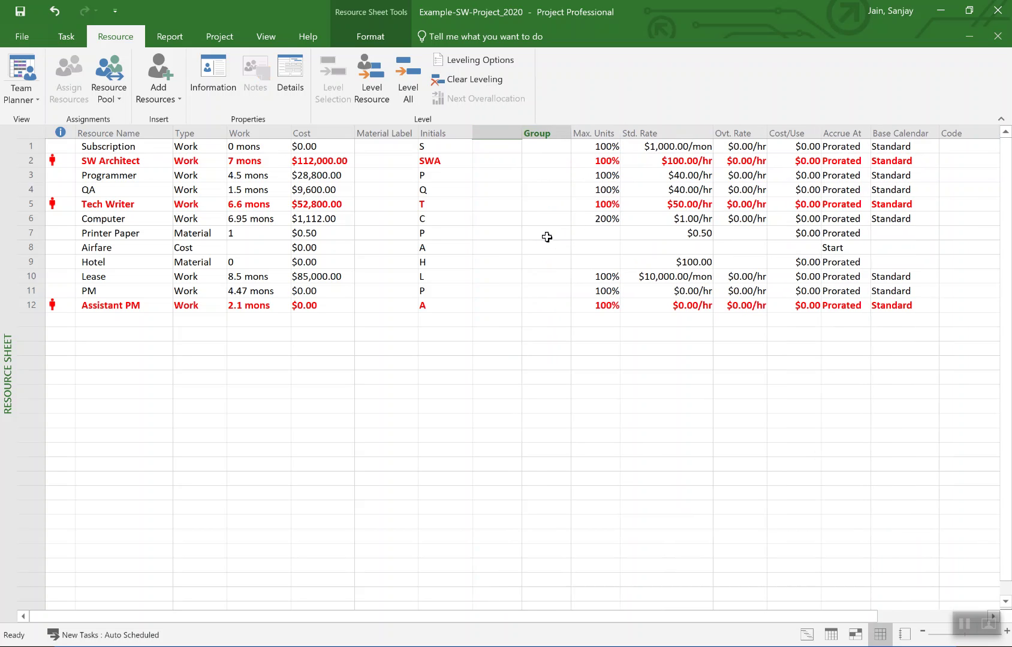
text(peak)
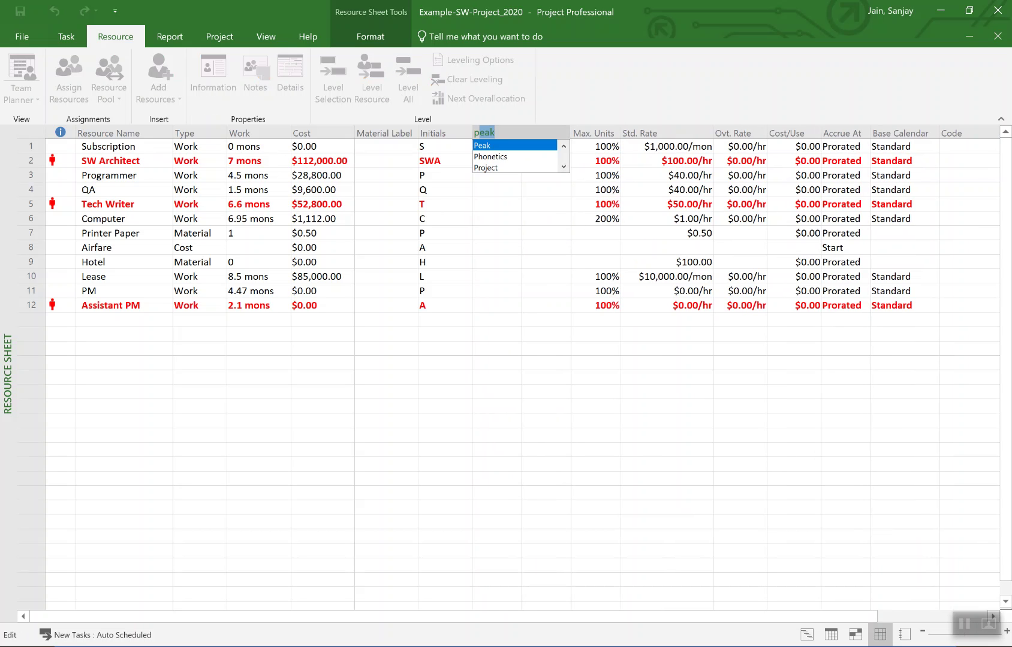
key(Return)
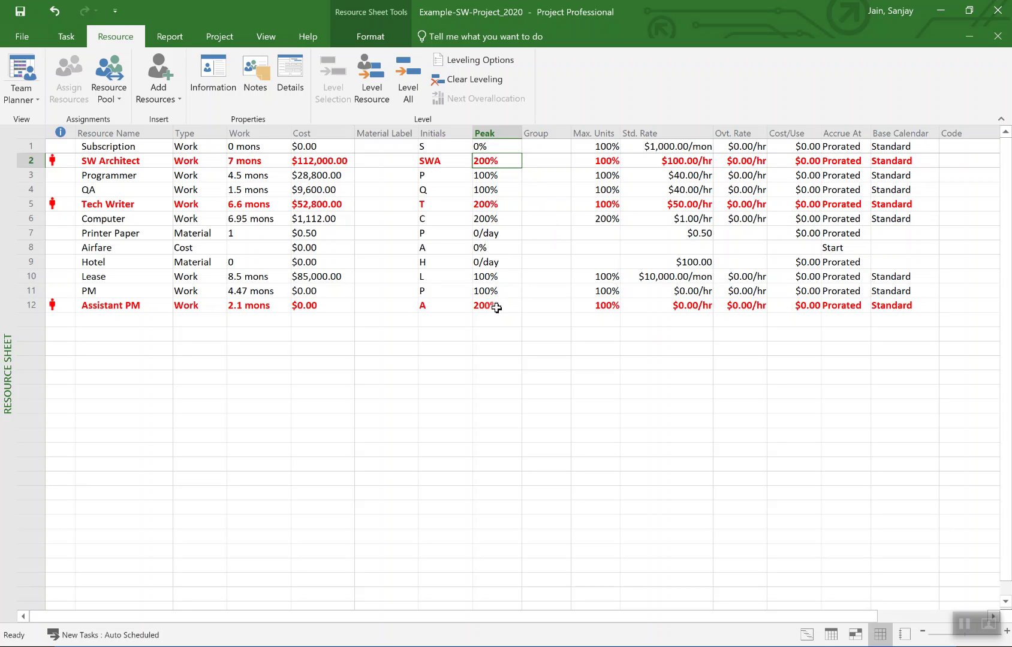
- Set Max. Units to 120% for SW Architect, Tech Writer and Assistant PM
click(590, 163)
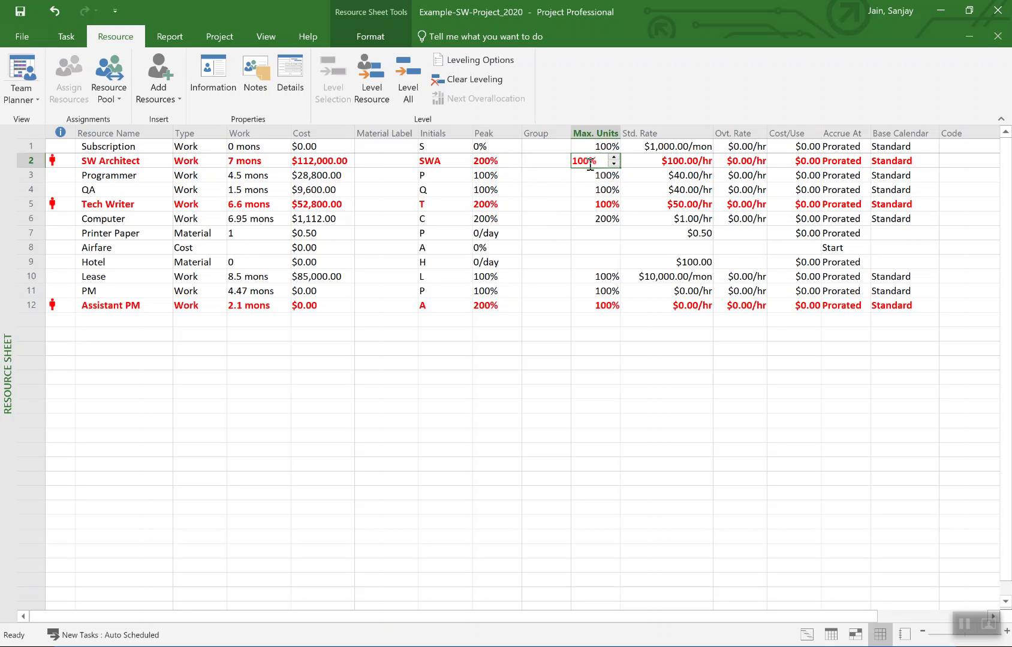
text(120)
key(Return)
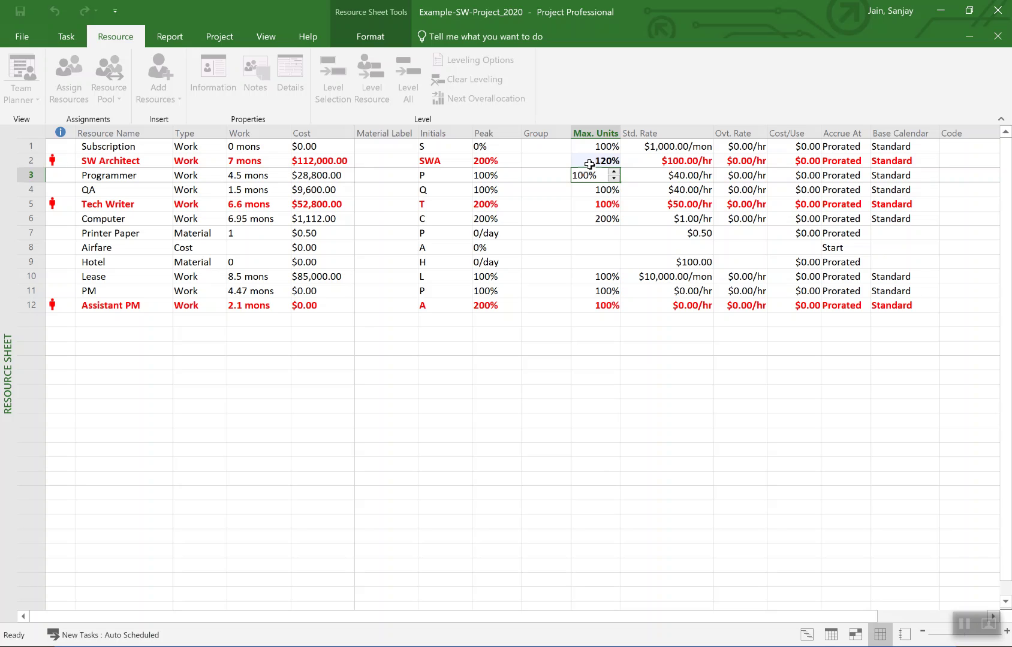
click(594, 205)
text(120)
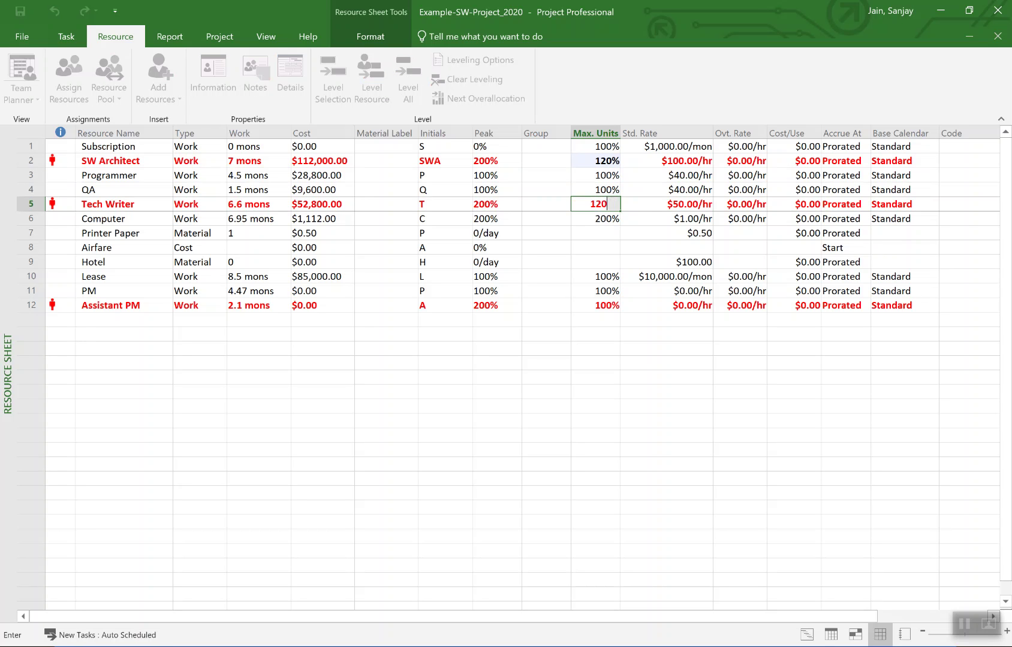
key(Return)
click(598, 305)
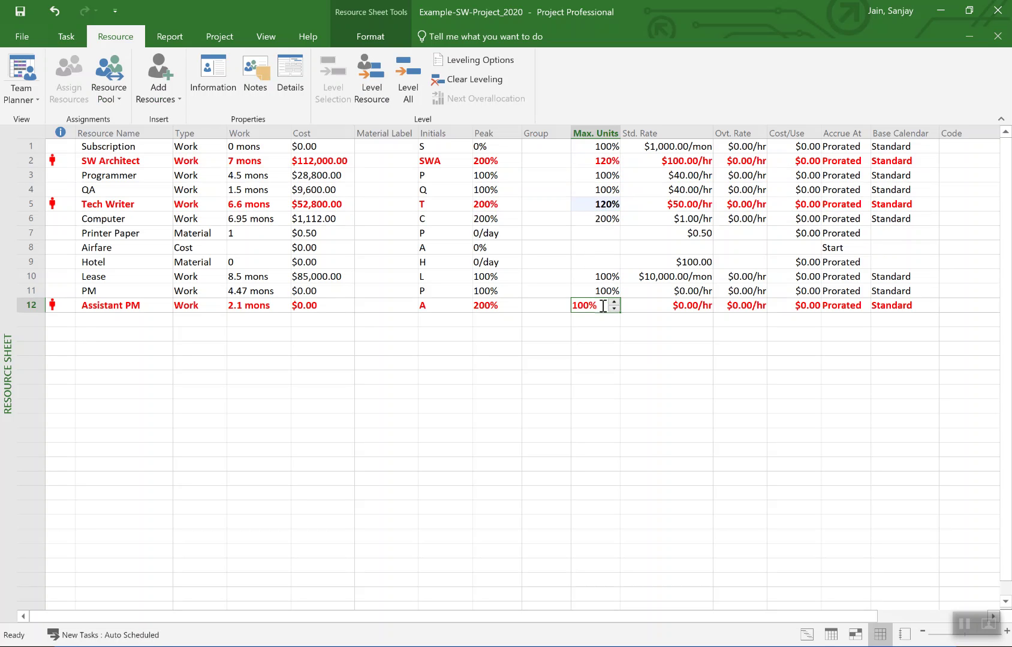
text(120)
key(Return)
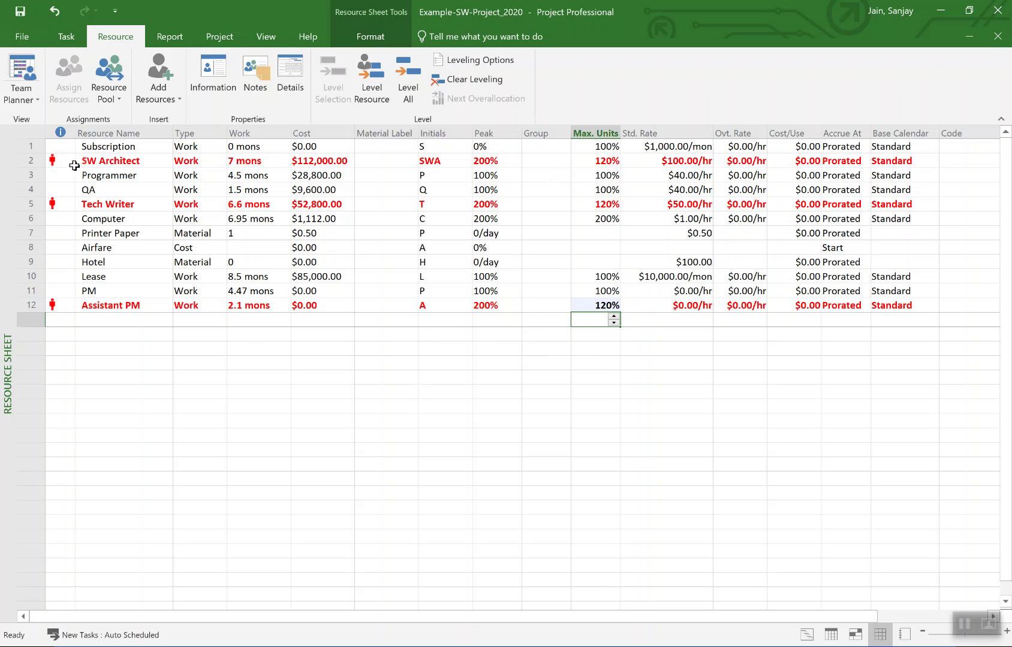
click(69, 39)
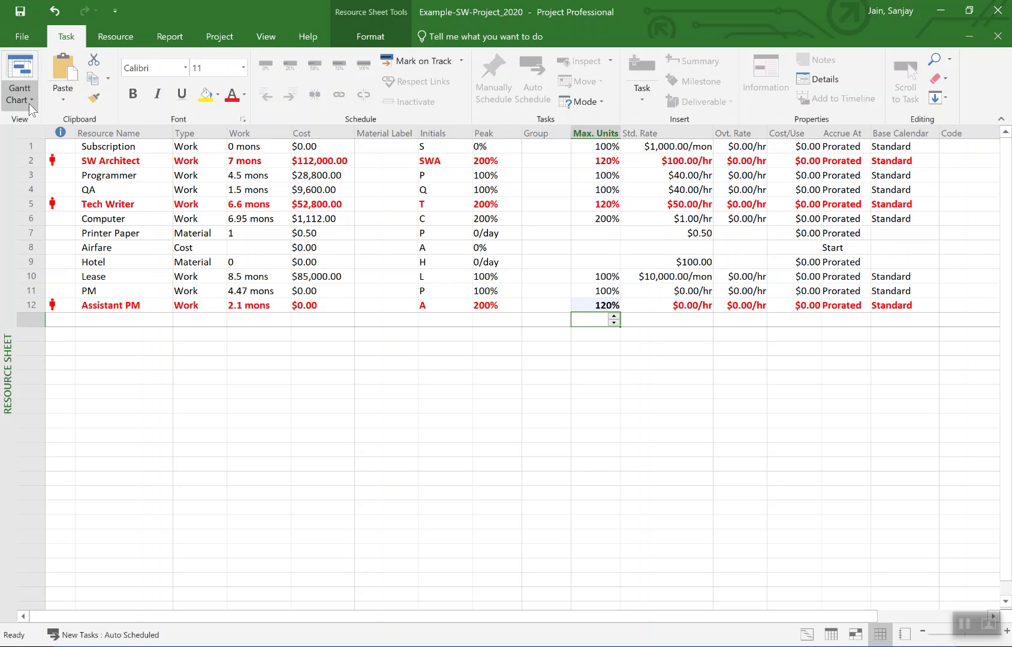
- Return to Gantt Chart view showing the 170-day schedule ending Fri 8/28/20
click(25, 86)
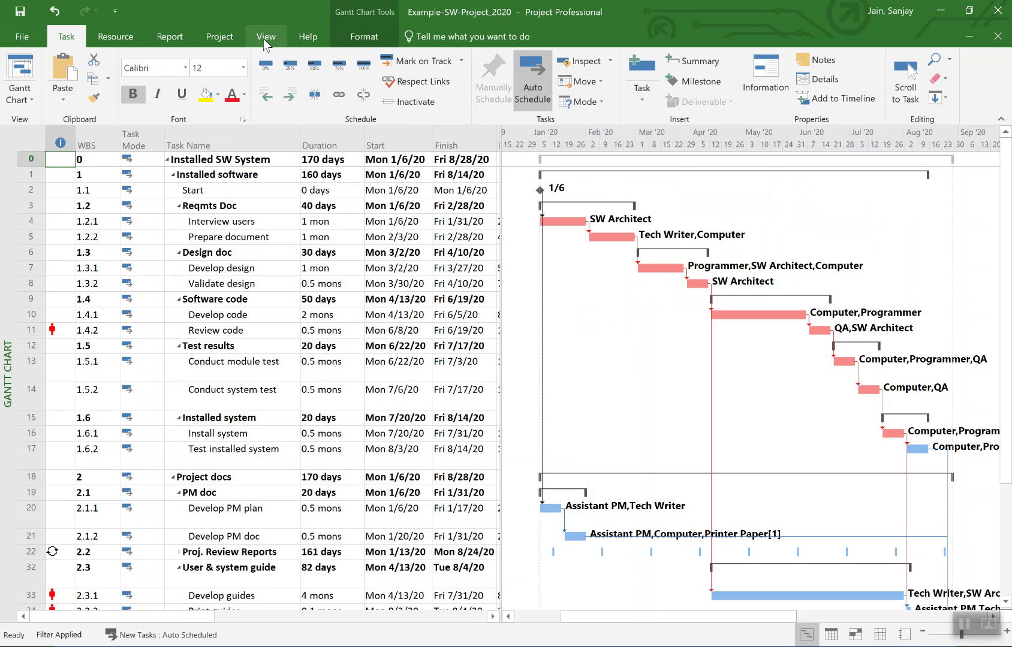
click(133, 40)
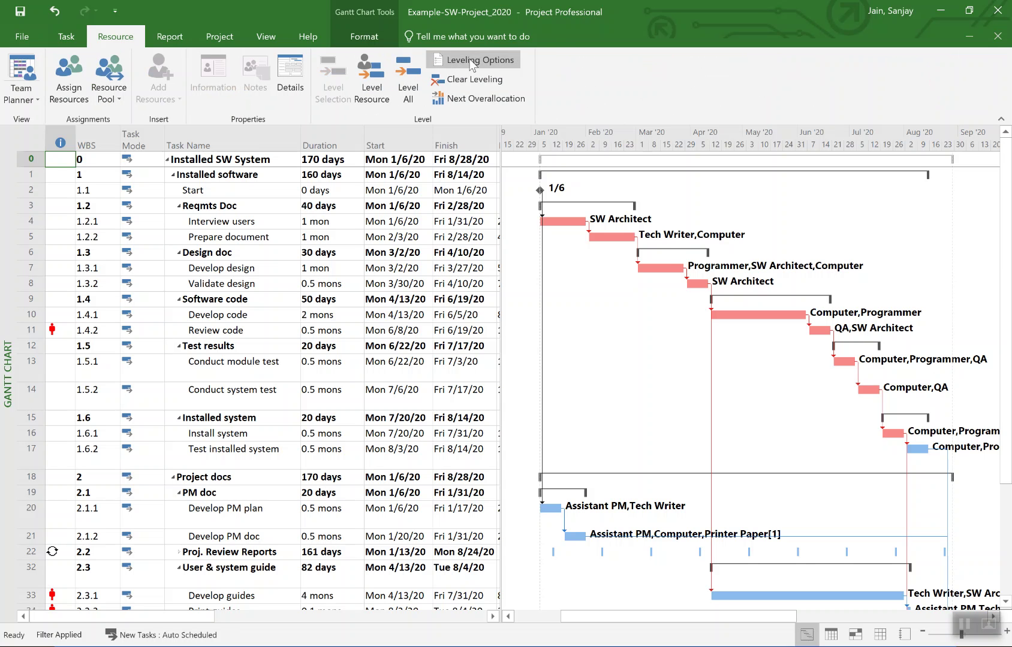
- Level all resources via Leveling Options, extending the schedule to 222 days ending Tue 11/10/20
click(473, 65)
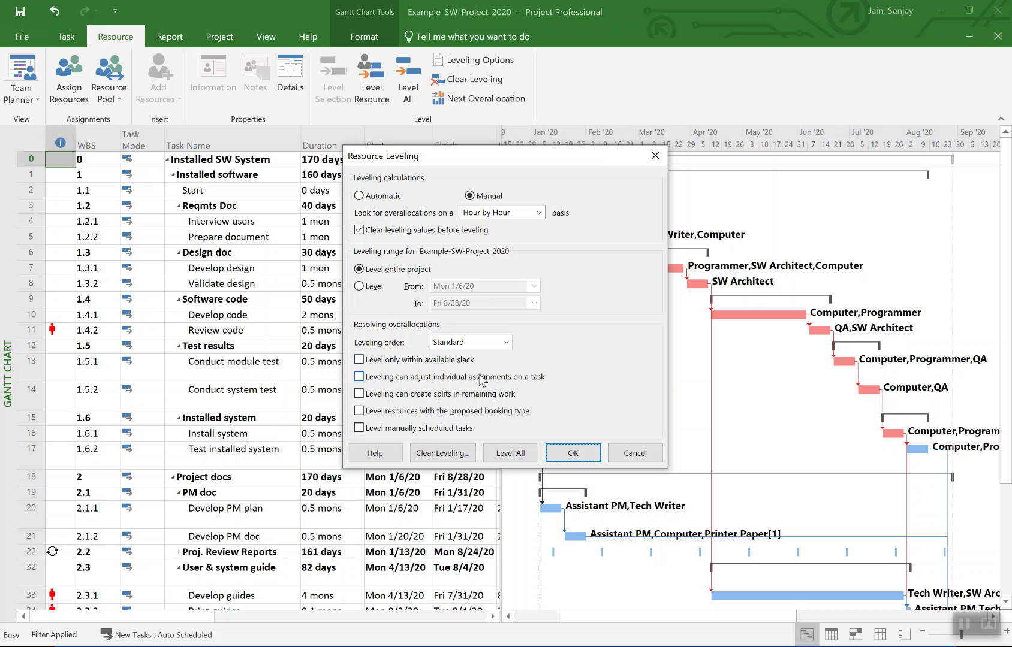
click(508, 457)
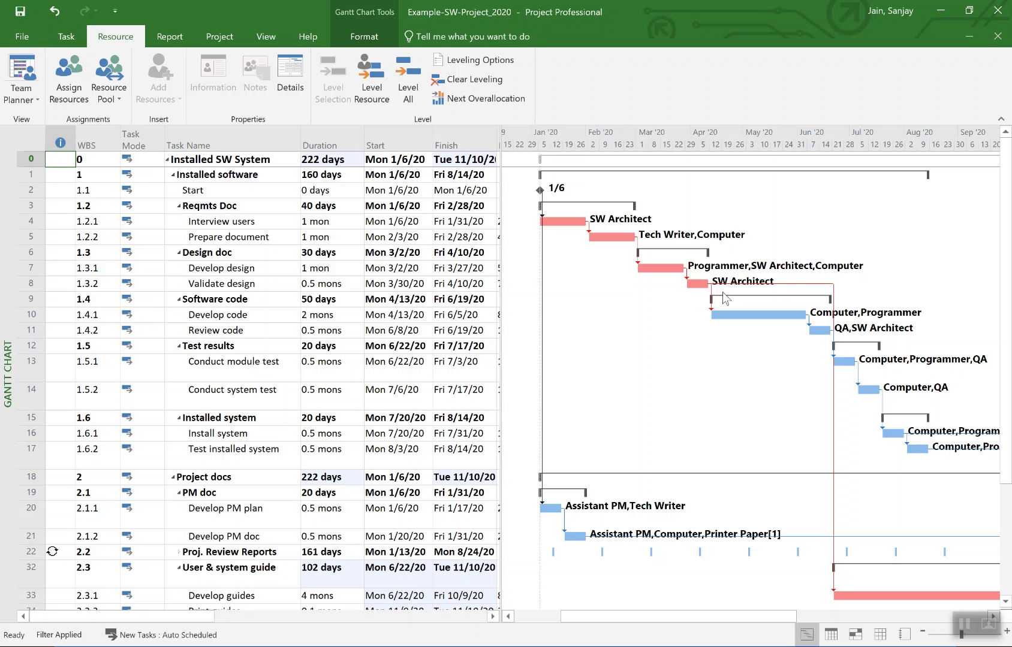
- Bring up the Gantt timescale shortcut menu on the leveled 222-day schedule
right_click(741, 136)
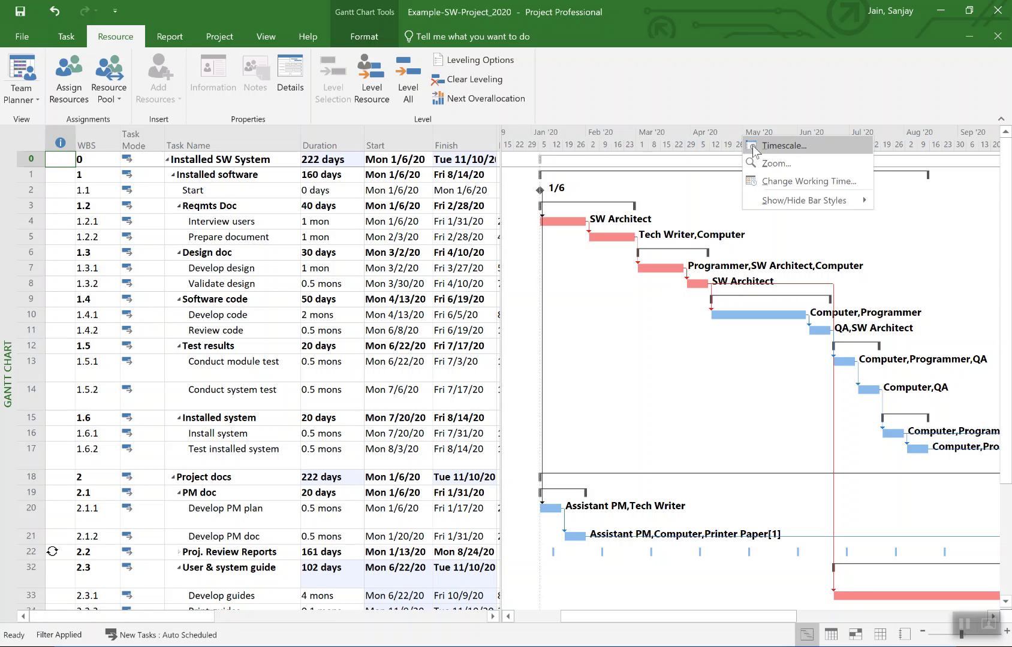
- Zoom the Gantt timescale to fit the entire leveled project
click(765, 166)
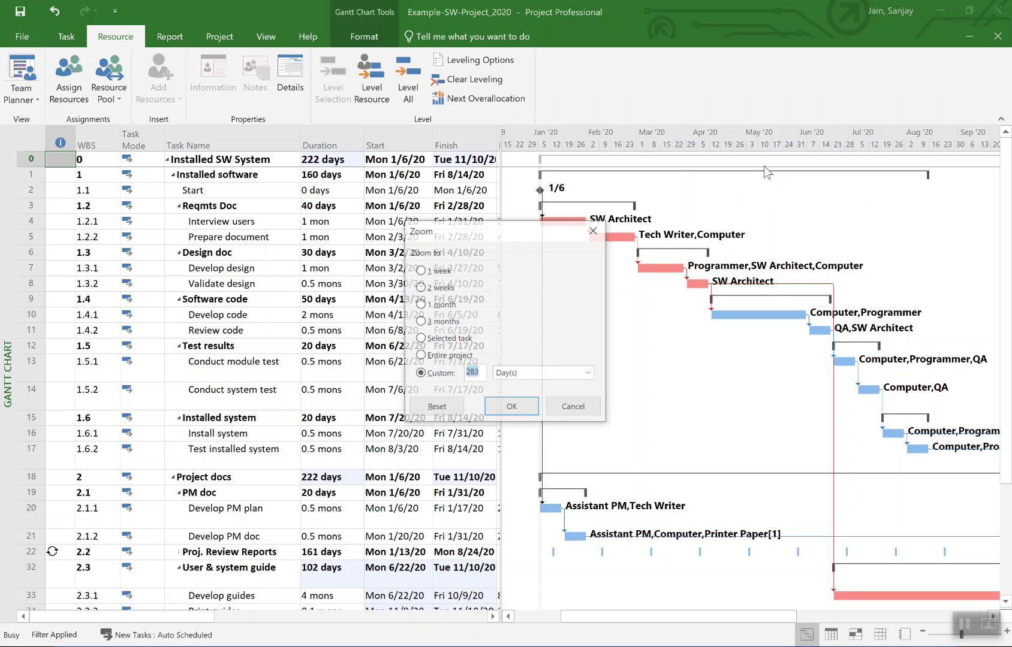
click(420, 355)
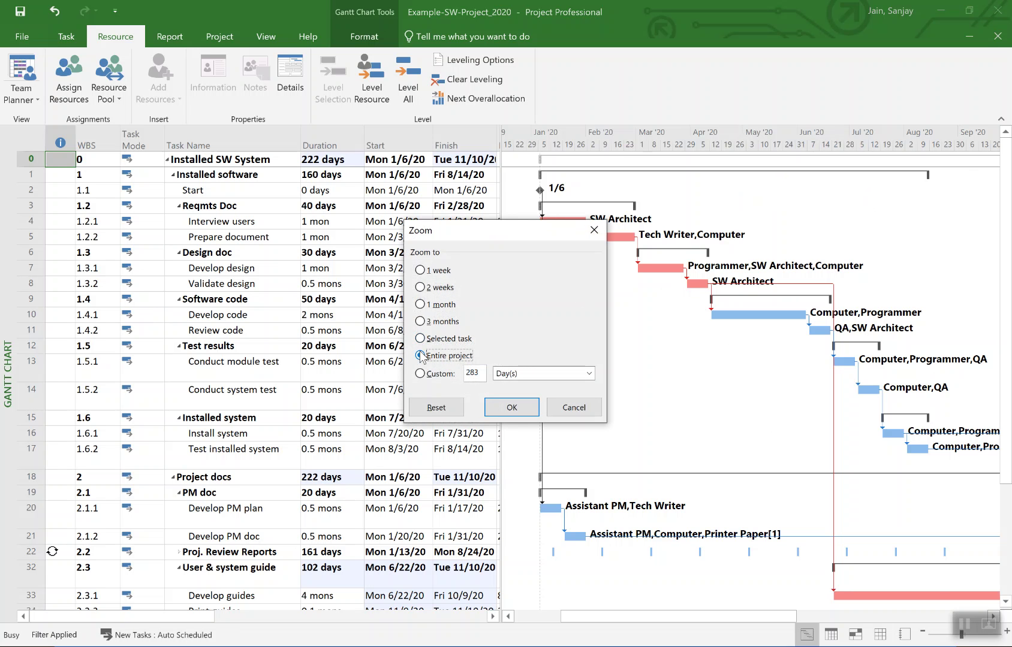
click(507, 407)
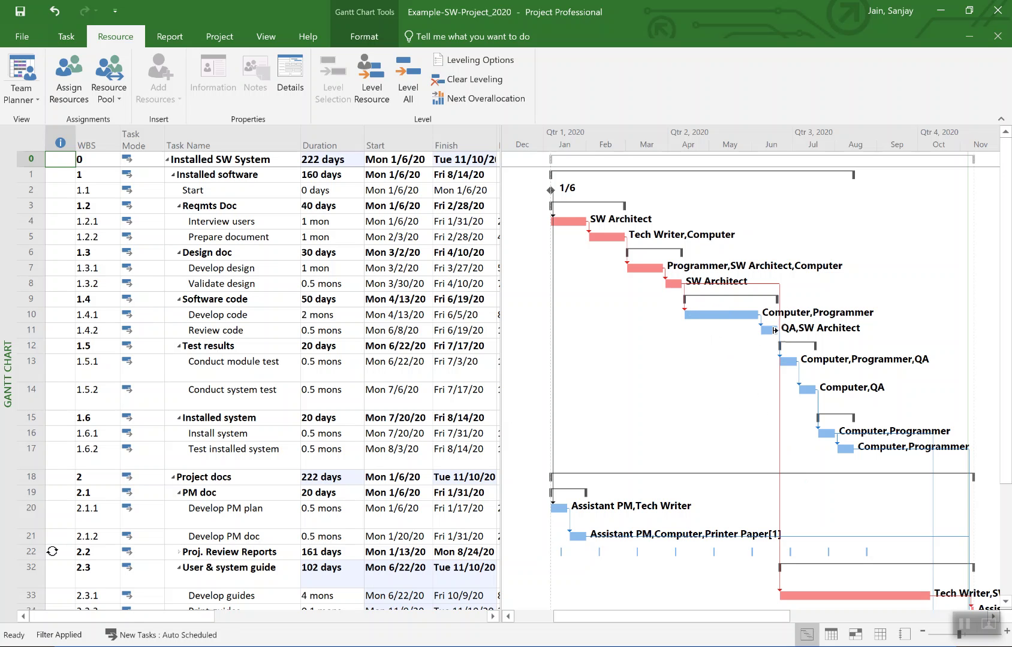
mouse_move(702, 313)
mouse_move(812, 593)
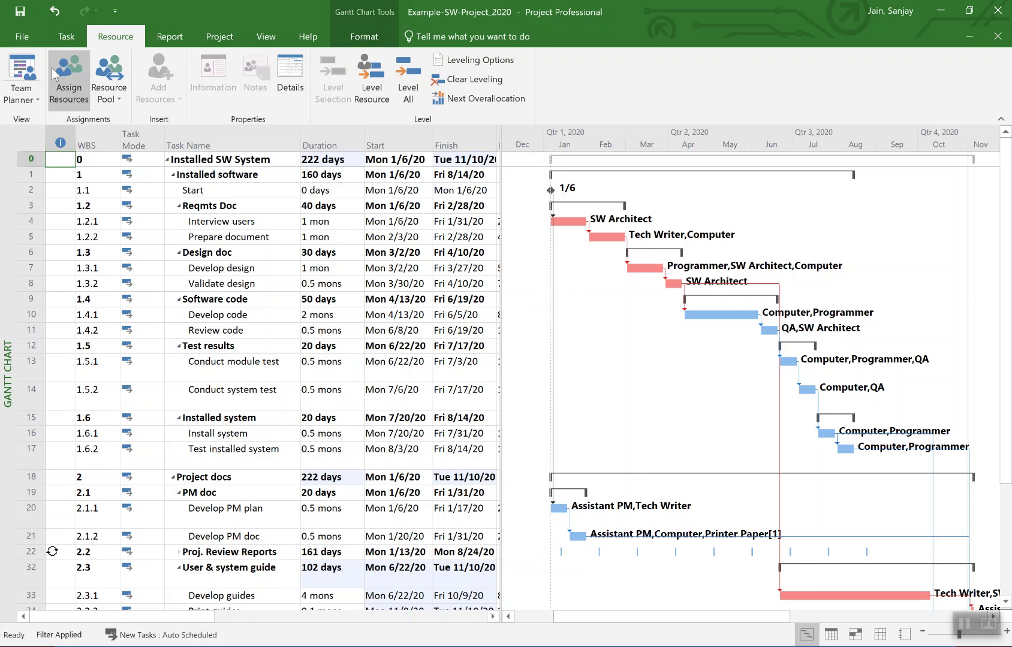
- Switch to the Resource Graph view with a wider legend showing the resource name
click(37, 101)
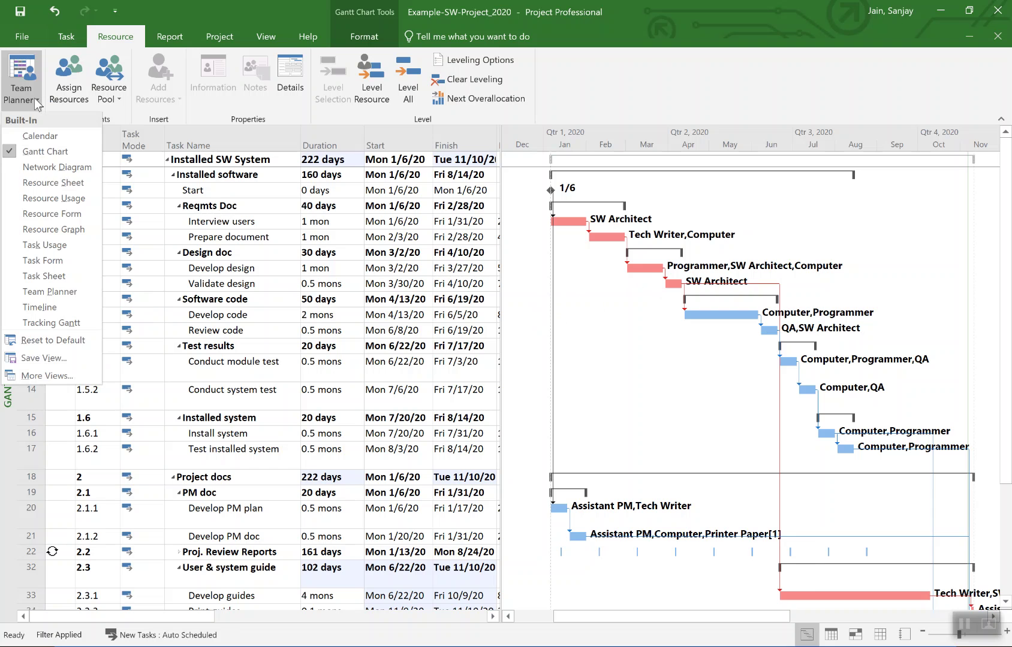
click(67, 231)
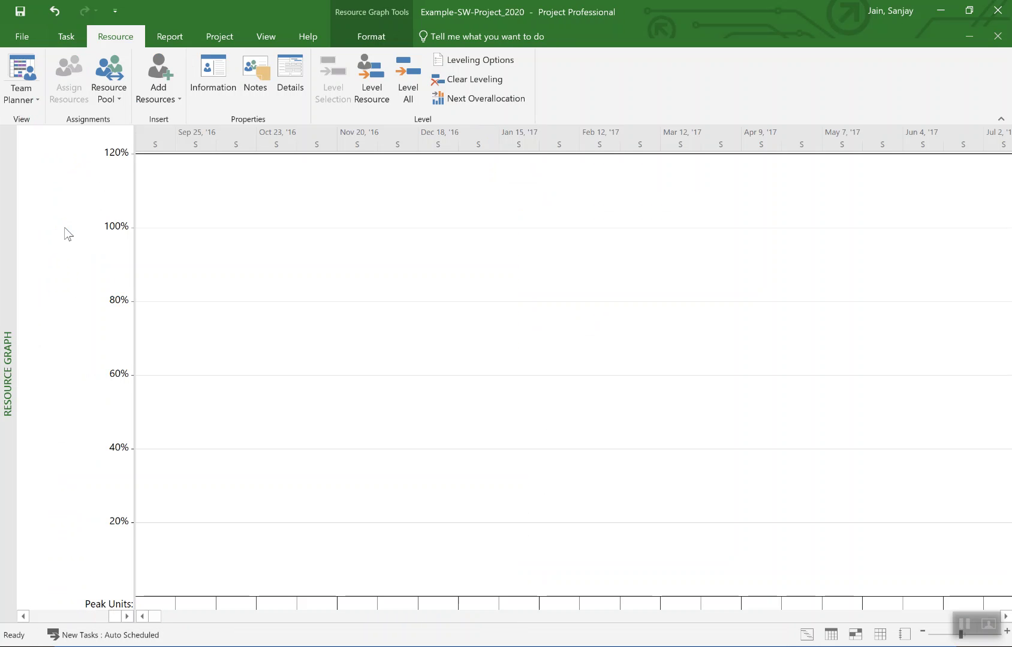
drag(135, 267, 179, 267)
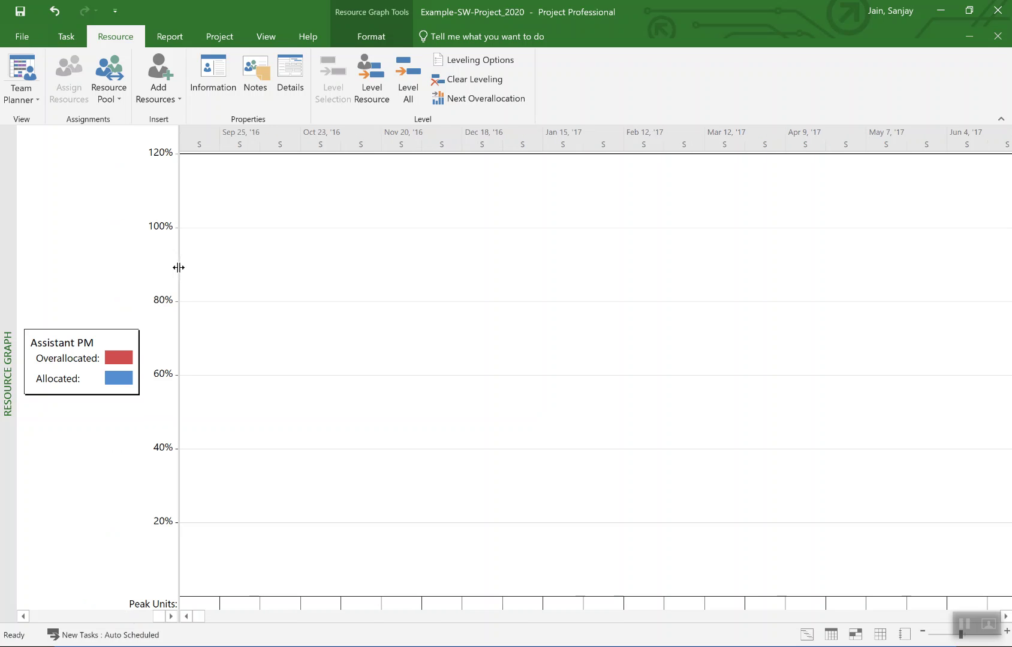
- Zoom the resource graph to fit the entire project
right_click(431, 135)
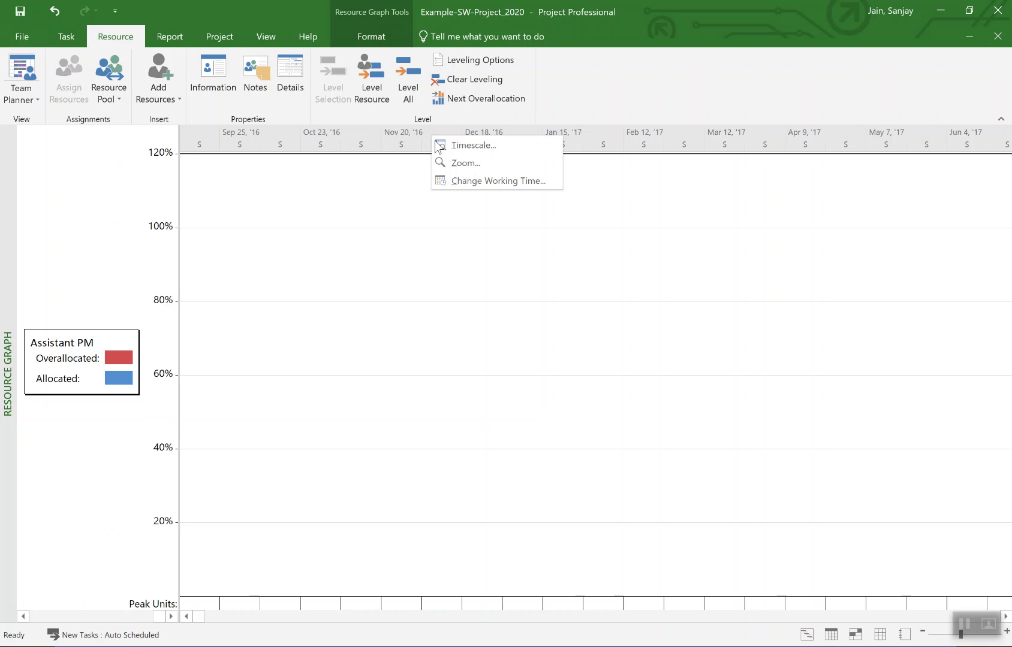
click(445, 159)
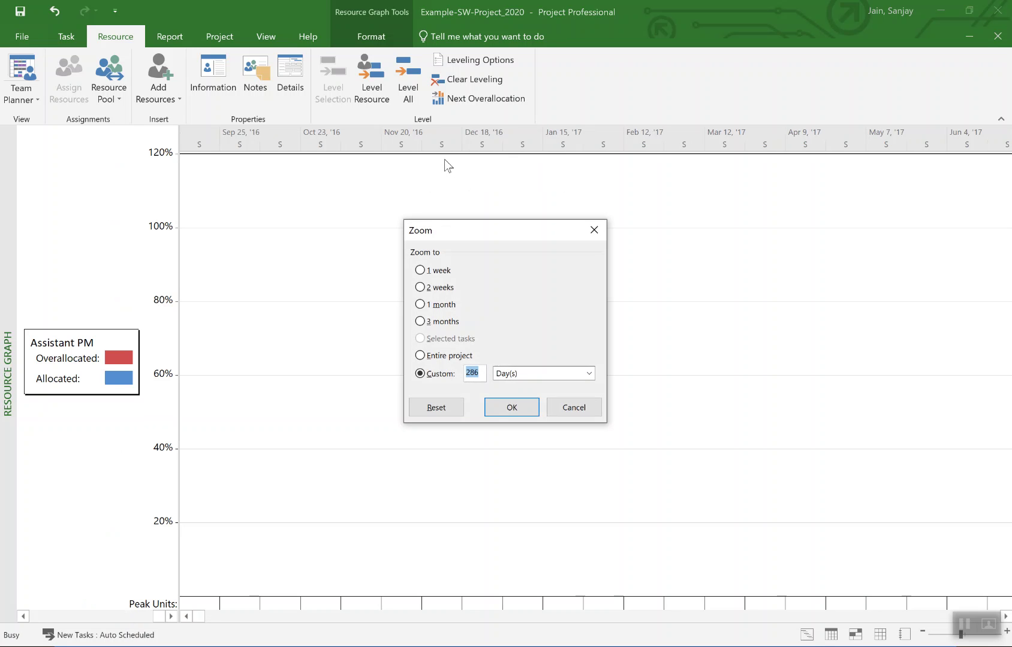
click(420, 356)
click(508, 409)
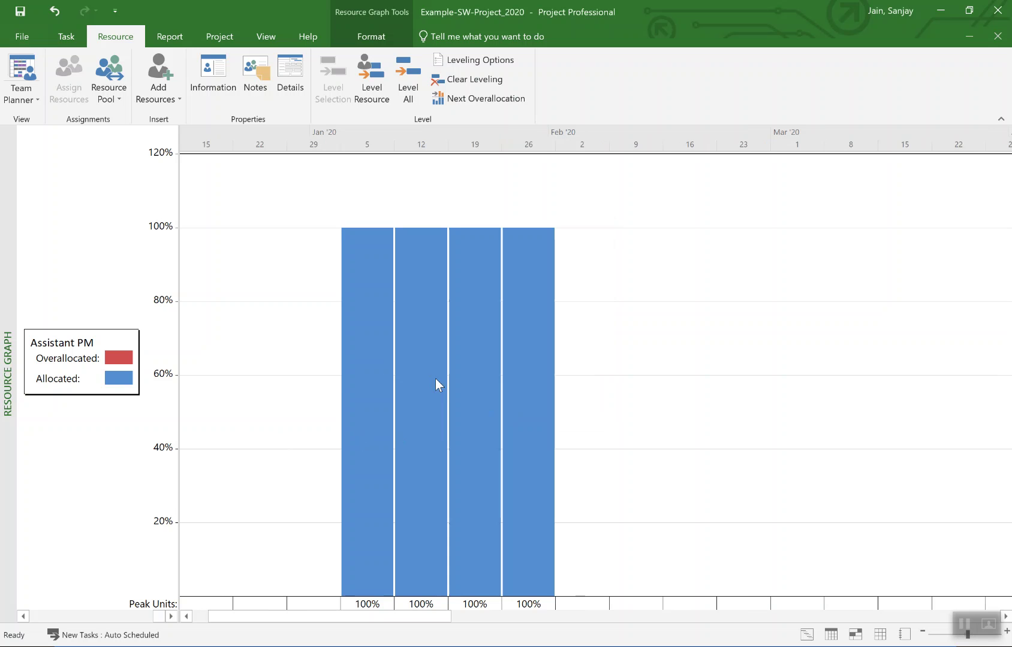
click(23, 616)
- Step through the Lease, Hotel and Assistant PM graphs, settling on PM's 88% peaks
click(23, 616)
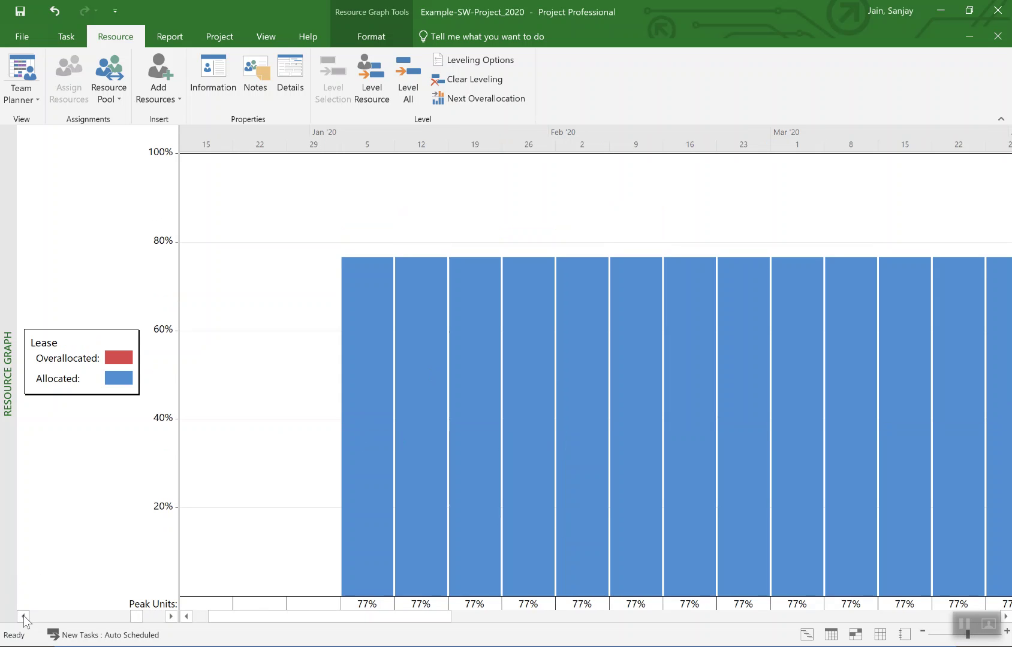
click(23, 616)
click(171, 617)
click(171, 616)
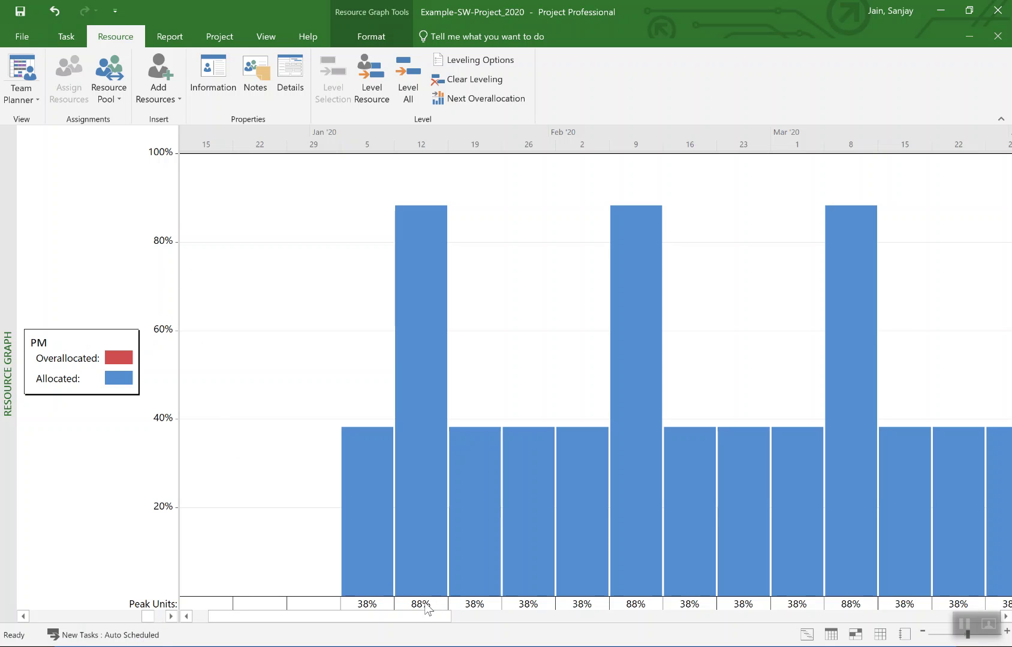
click(172, 617)
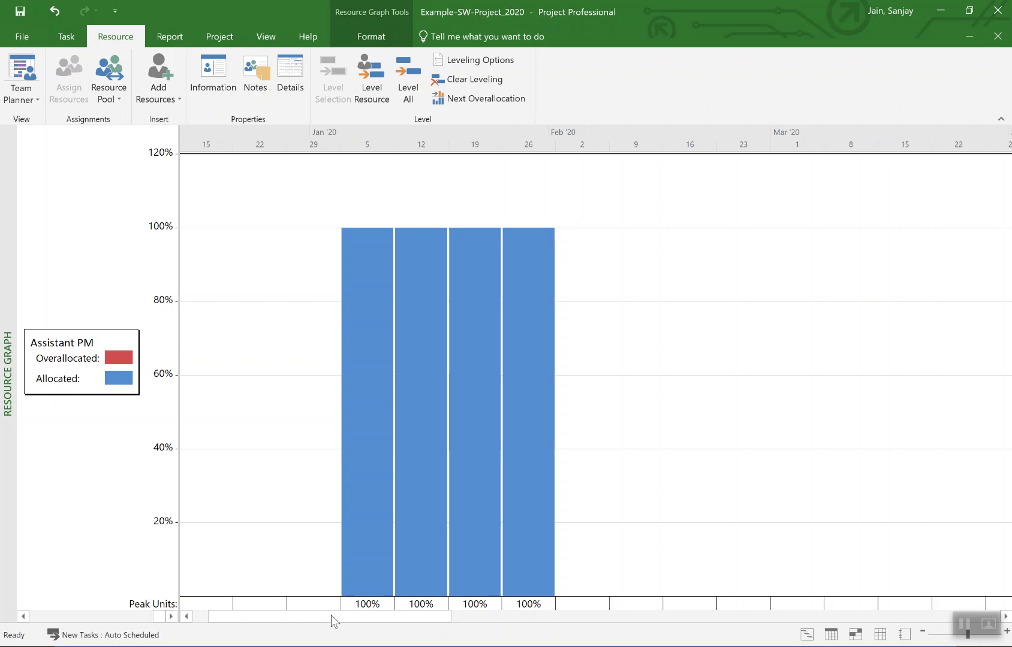
click(24, 616)
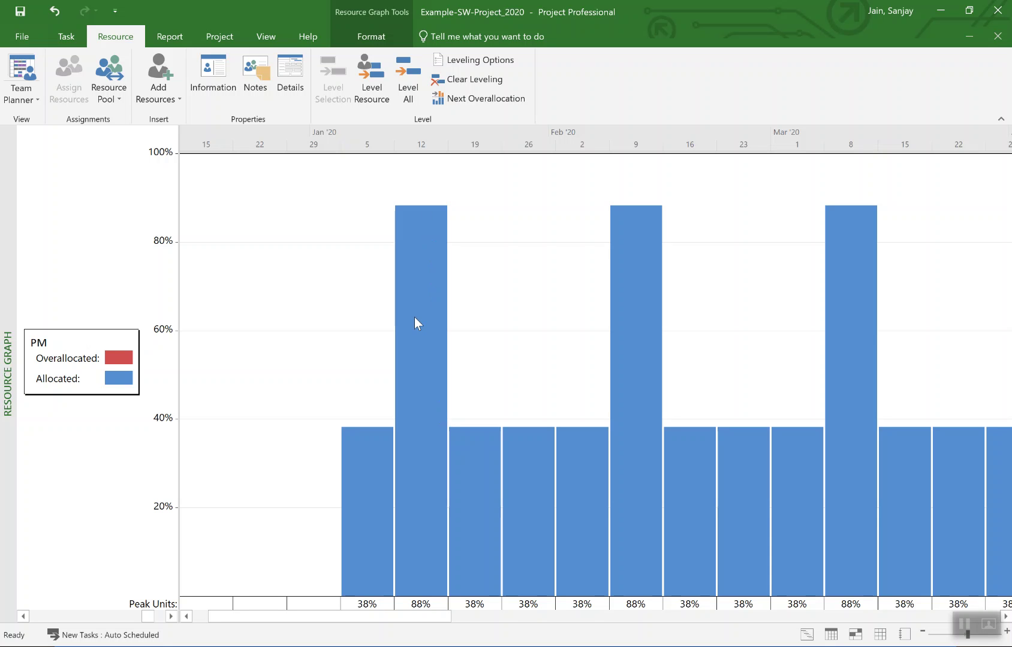
click(270, 38)
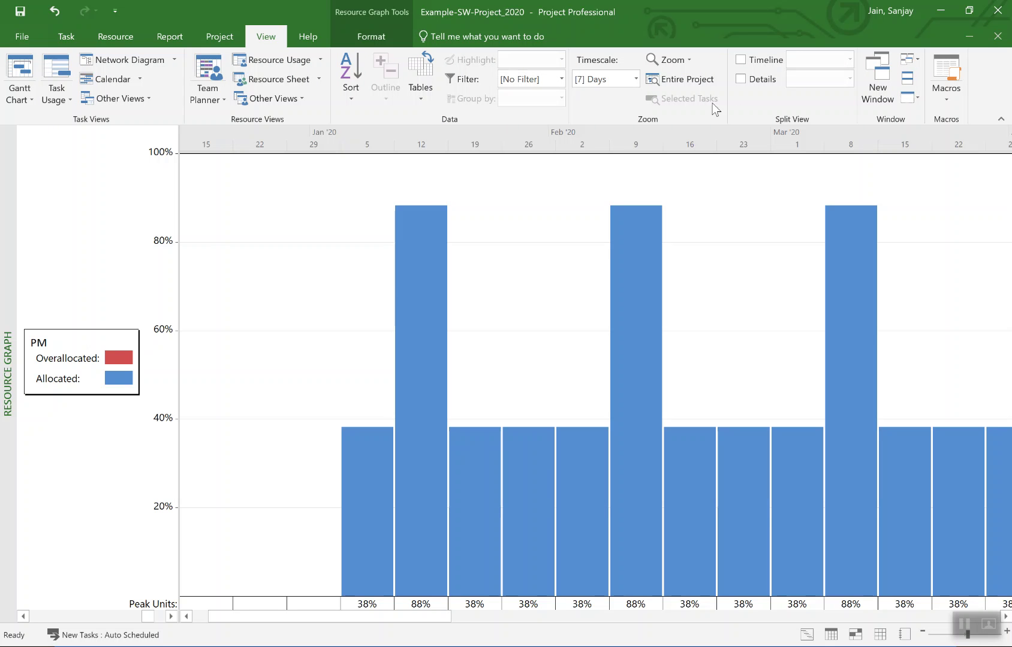
- Enable the Details pane with a Gantt Chart listing PM's review tasks
click(742, 80)
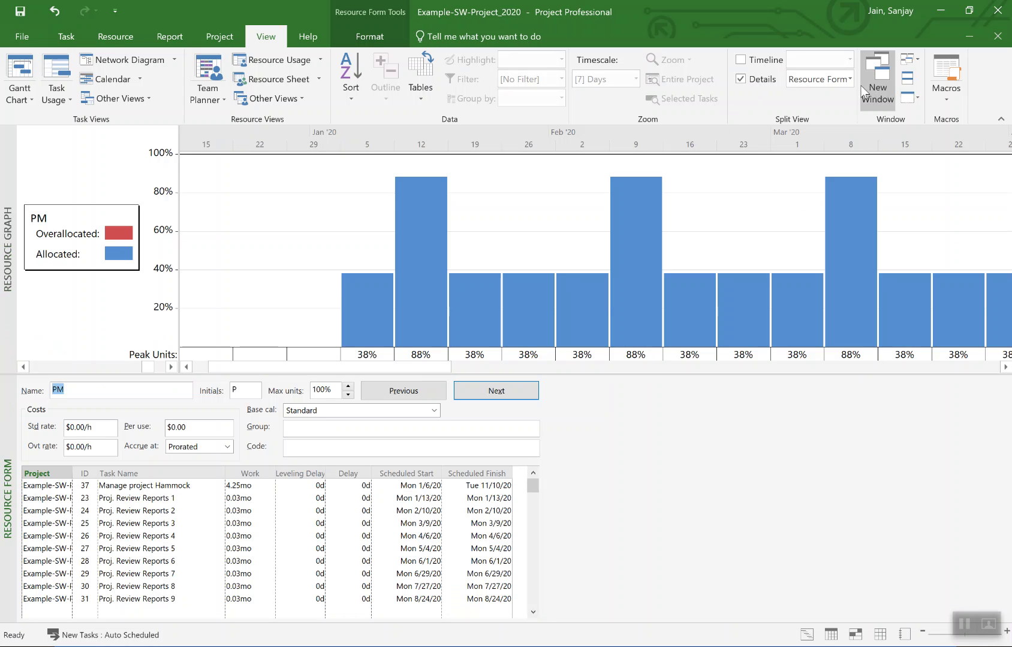
click(849, 80)
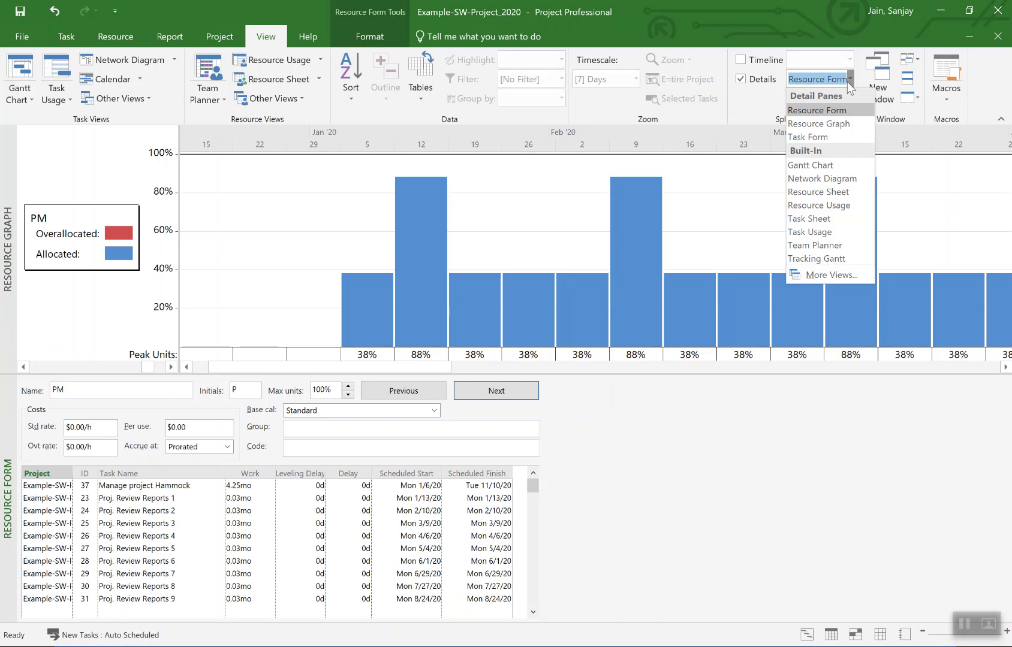
click(829, 167)
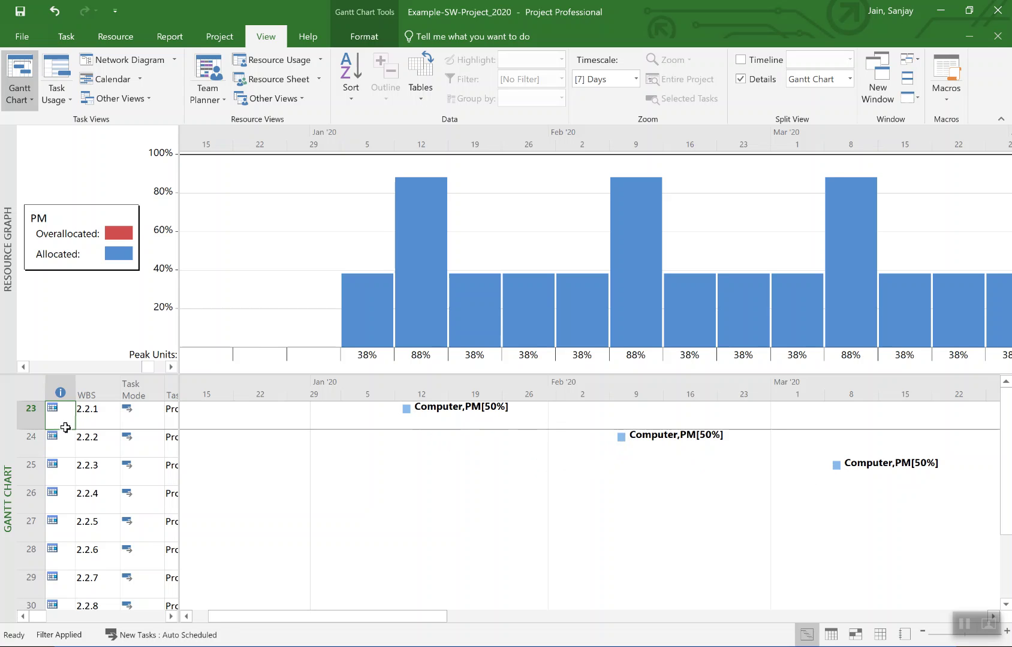
mouse_move(66, 427)
key(Right)
key(Right)
key(Right)
key(Right)
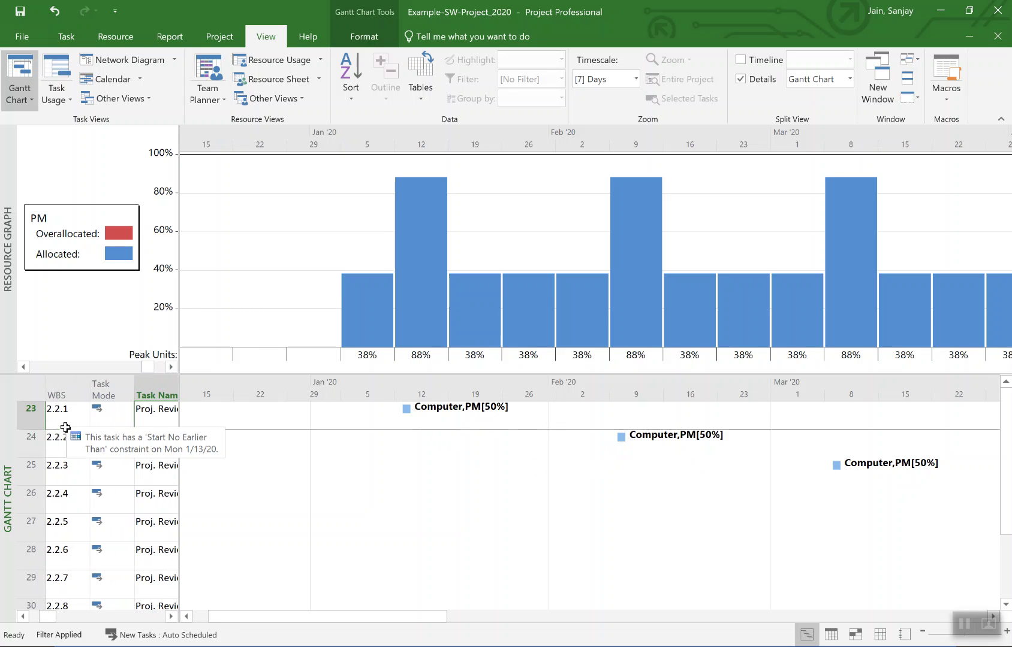
key(Right)
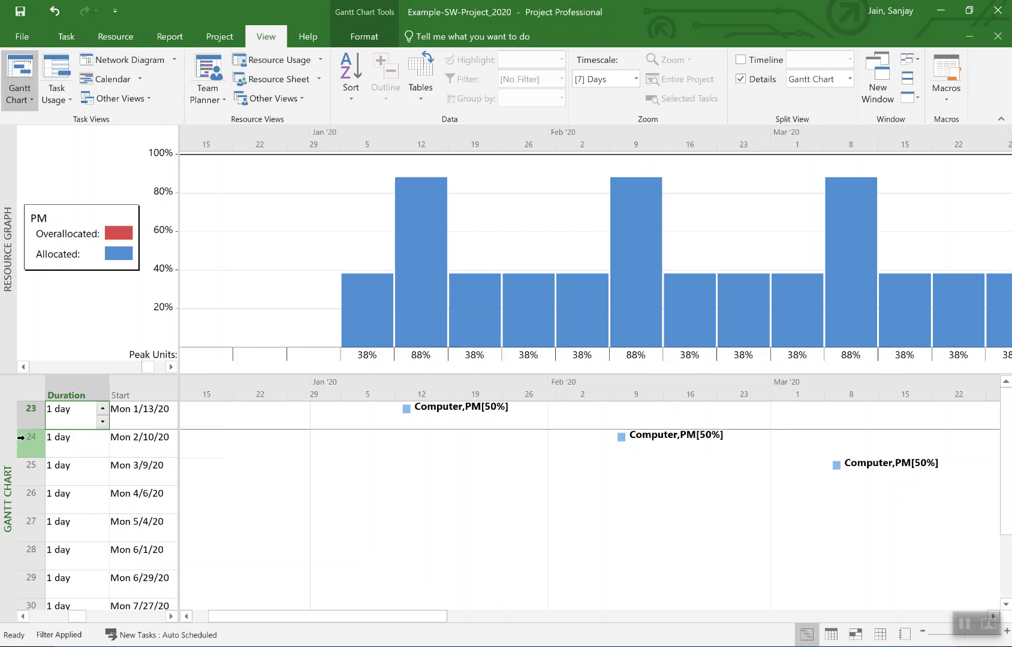
key(Home)
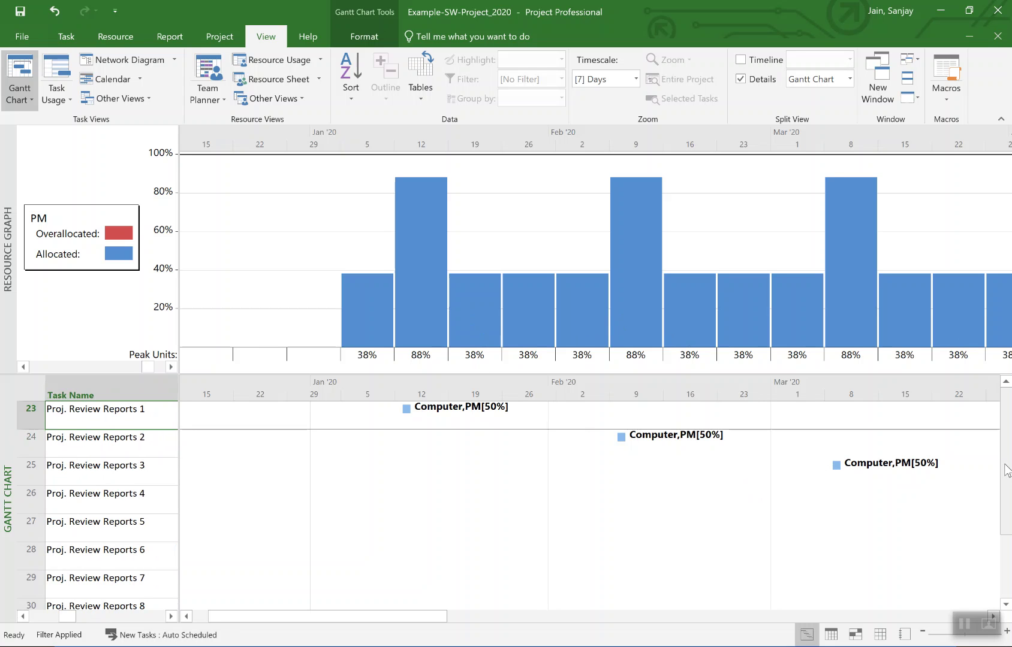
drag(1007, 471, 1007, 535)
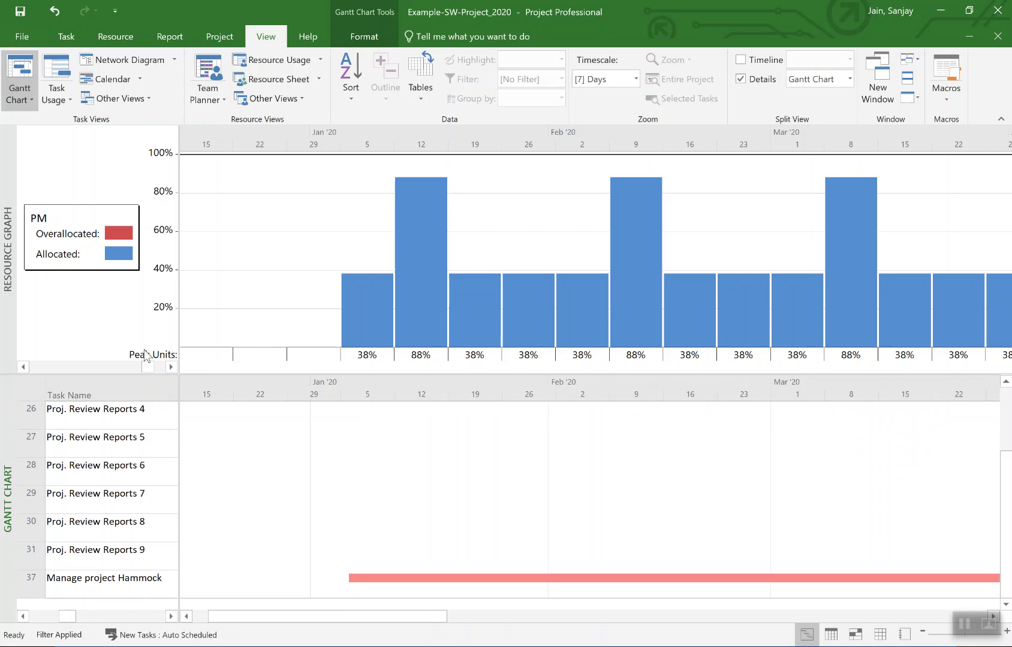
click(128, 582)
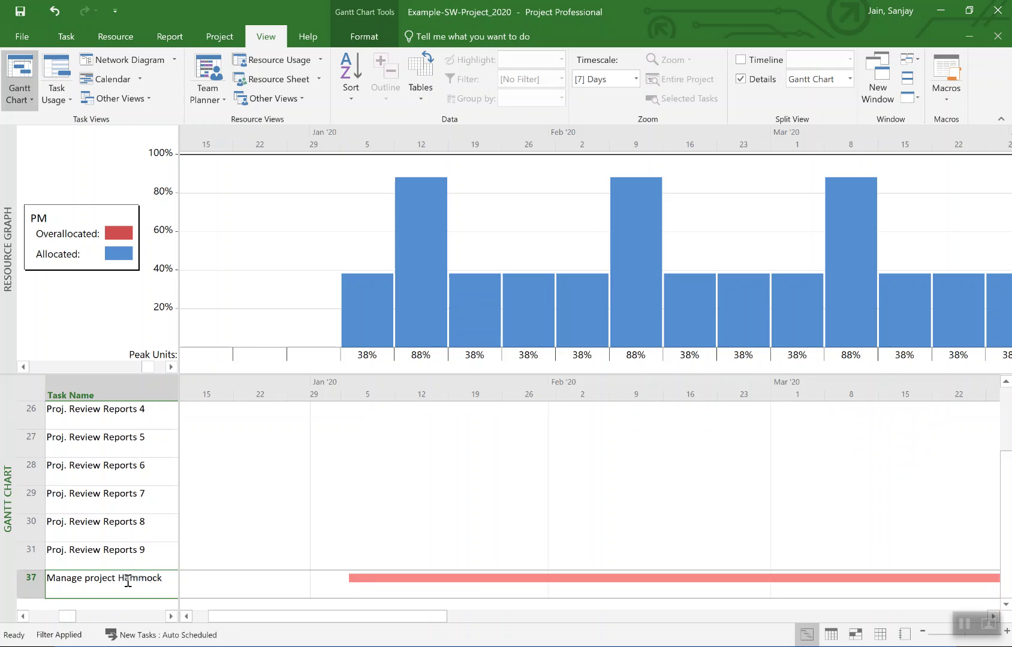
key(Right)
key(Right)
key(Right)
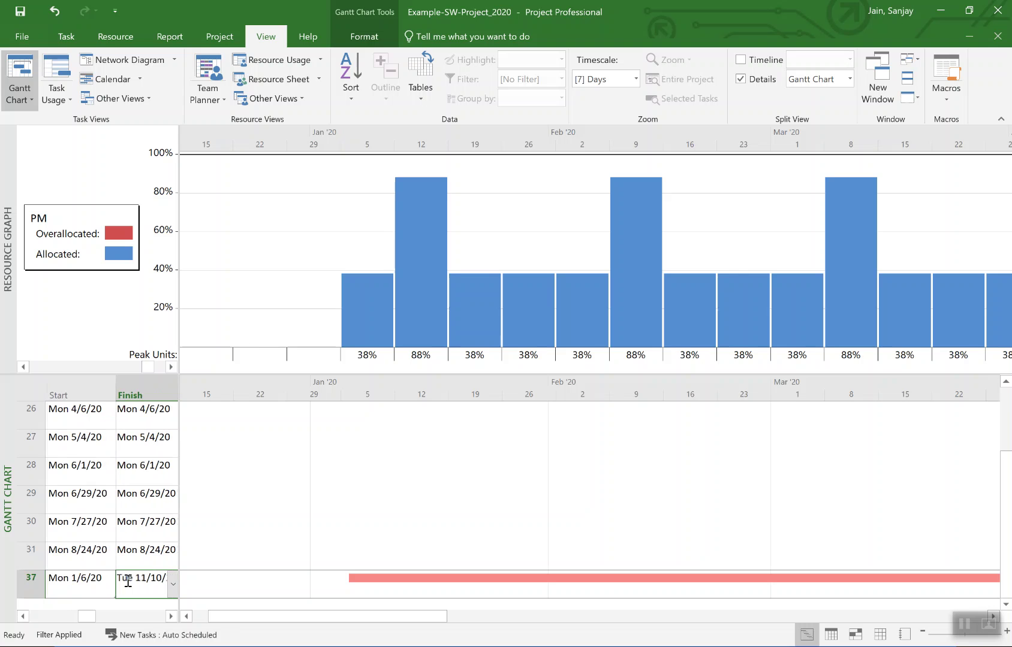
key(Right)
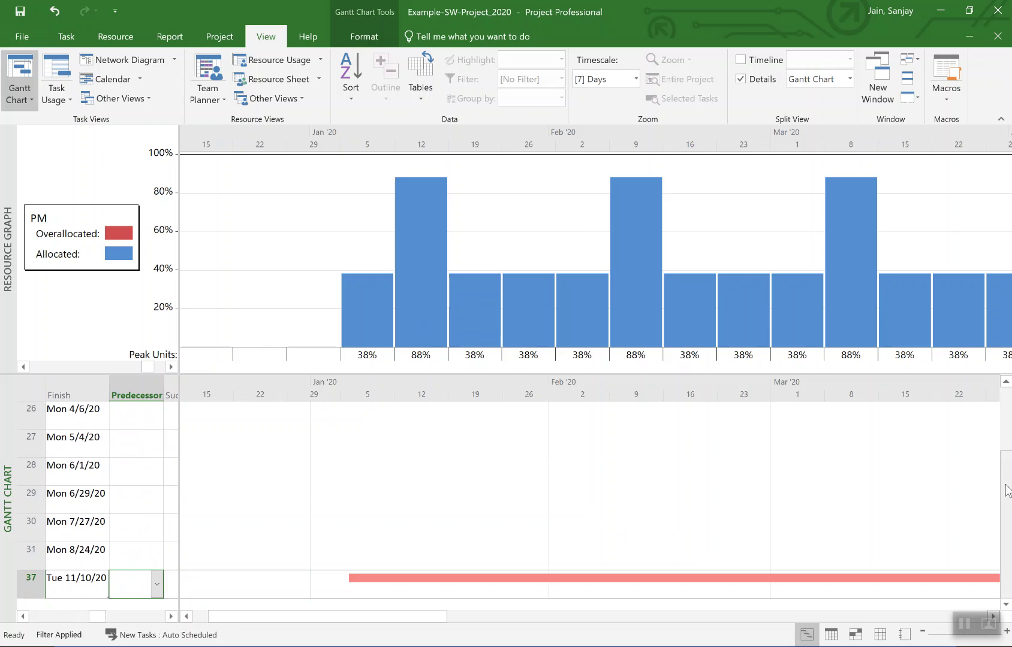
drag(1007, 475, 1010, 391)
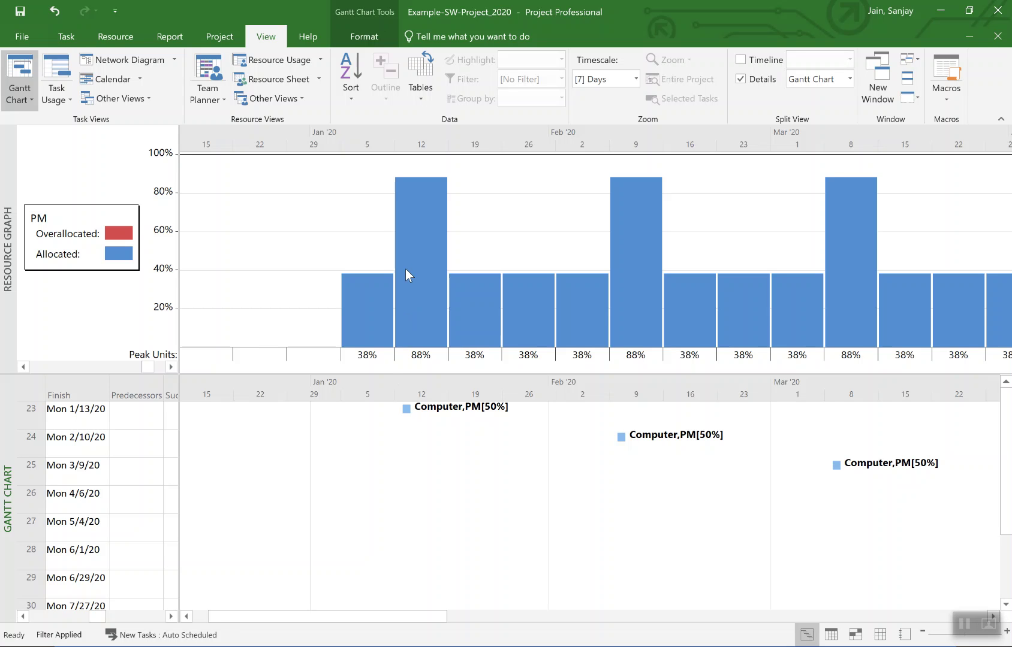
- Step through task 23's fields and try a 1.2-day duration, leaving it at 1 day
click(129, 424)
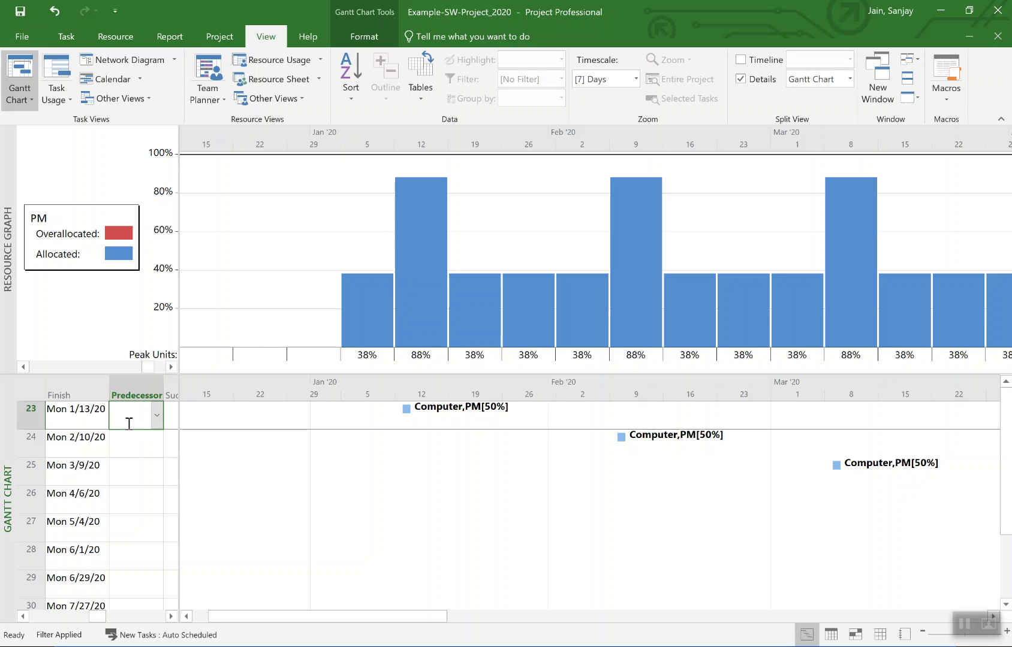
key(Left)
key(Left)
key(Left)
key(Left)
key(Left)
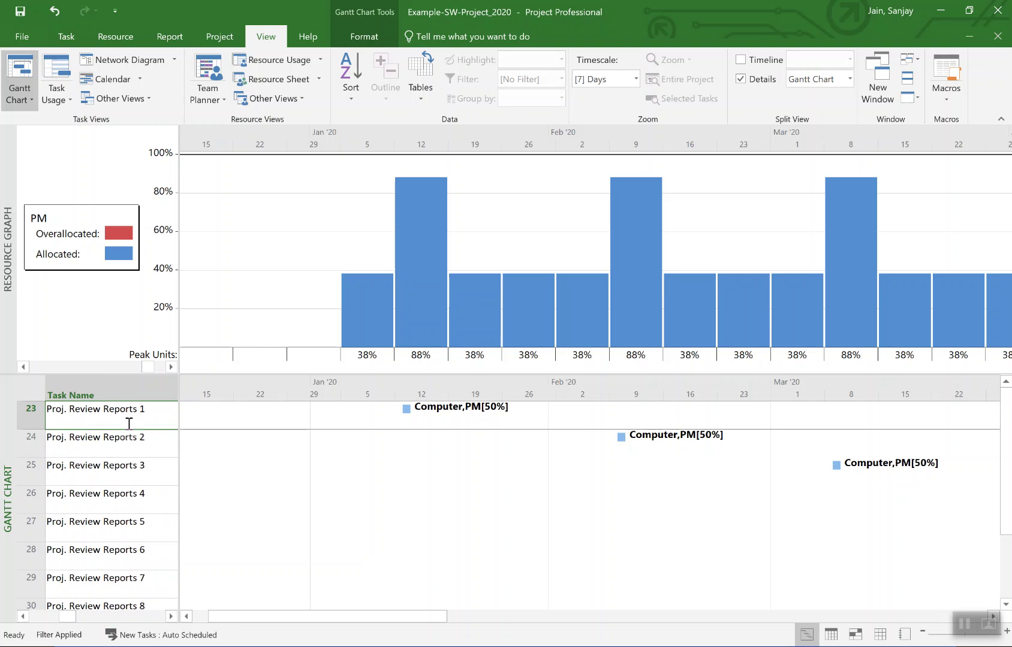
key(Right)
key(Left)
key(Left)
key(Left)
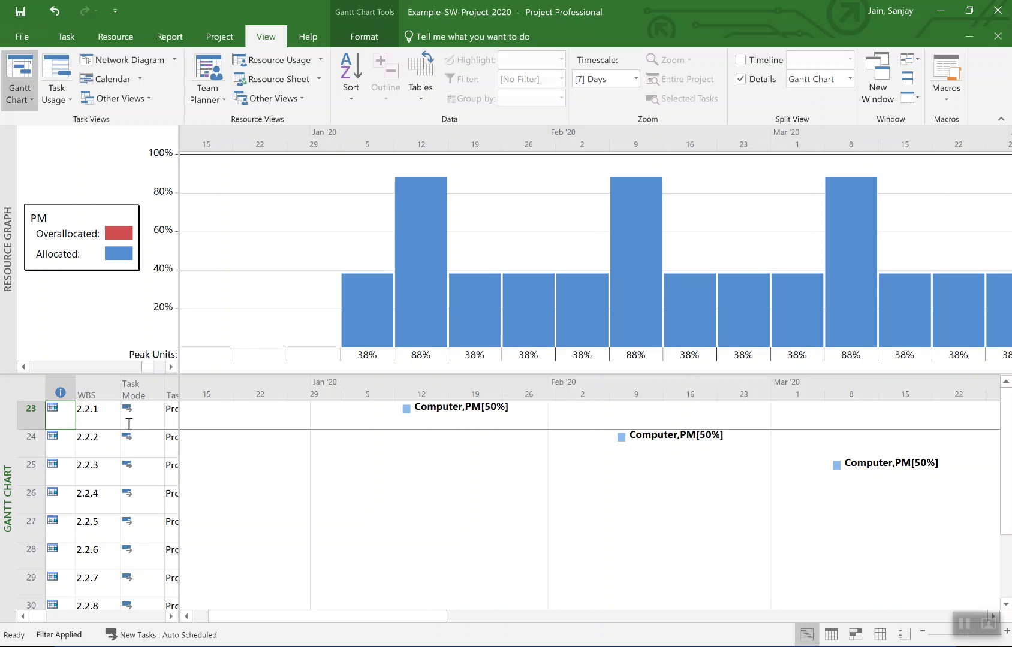
key(Right)
key(Right)
key(Right)
key(Right)
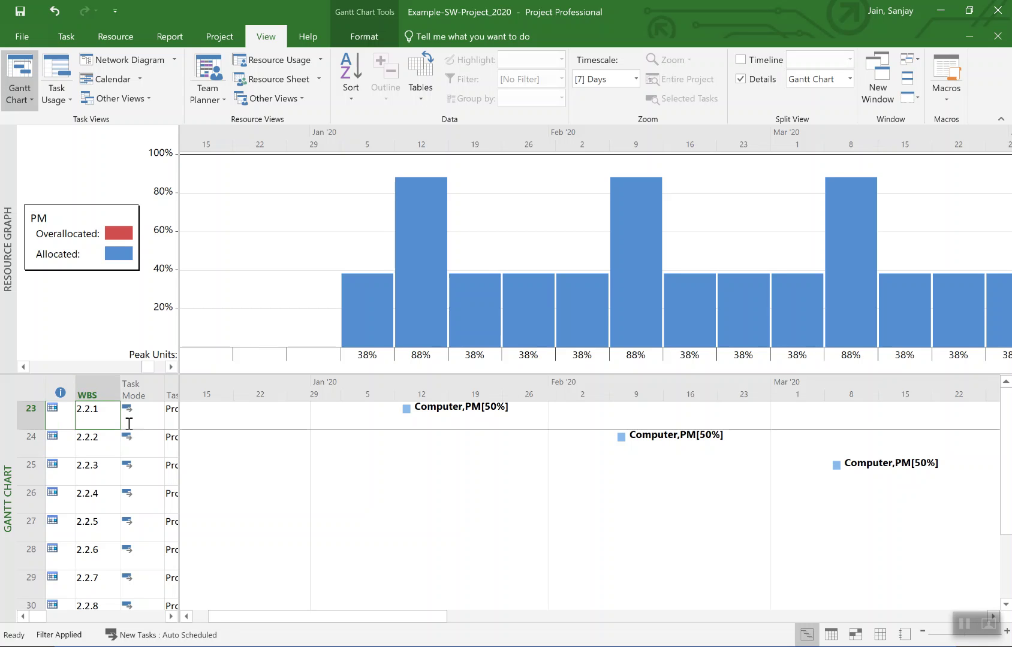
key(Right)
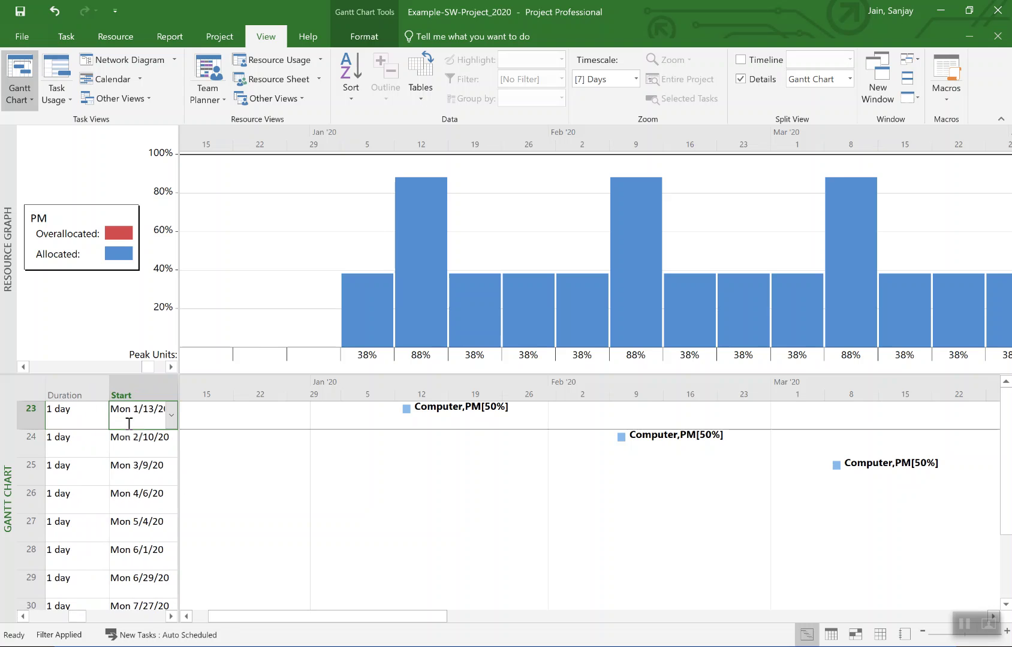
key(Left)
key(Left)
key(Left)
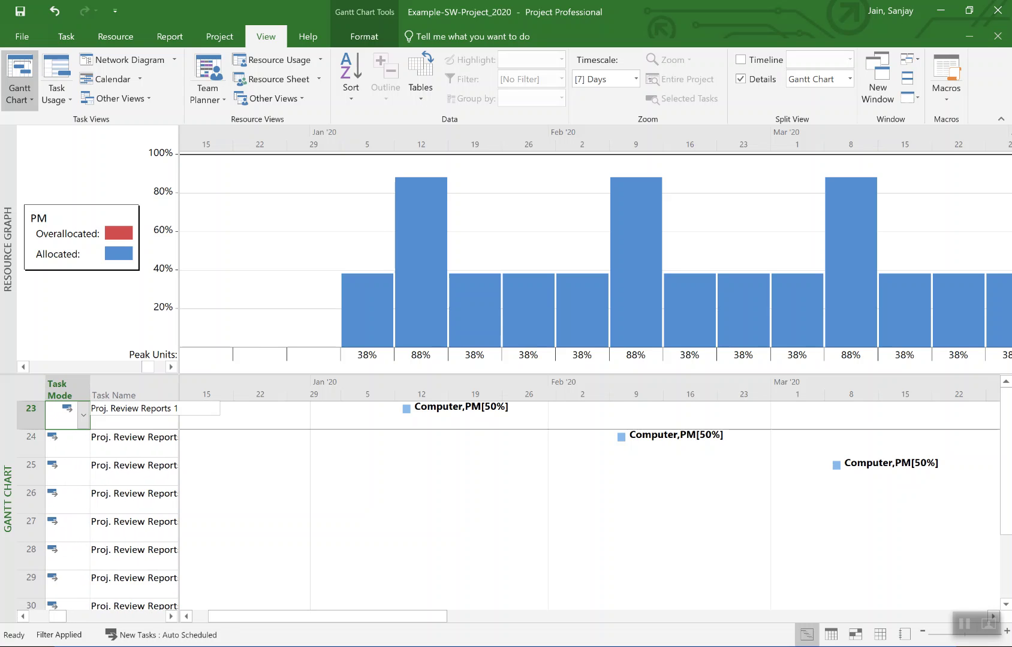
key(Right)
key(Right)
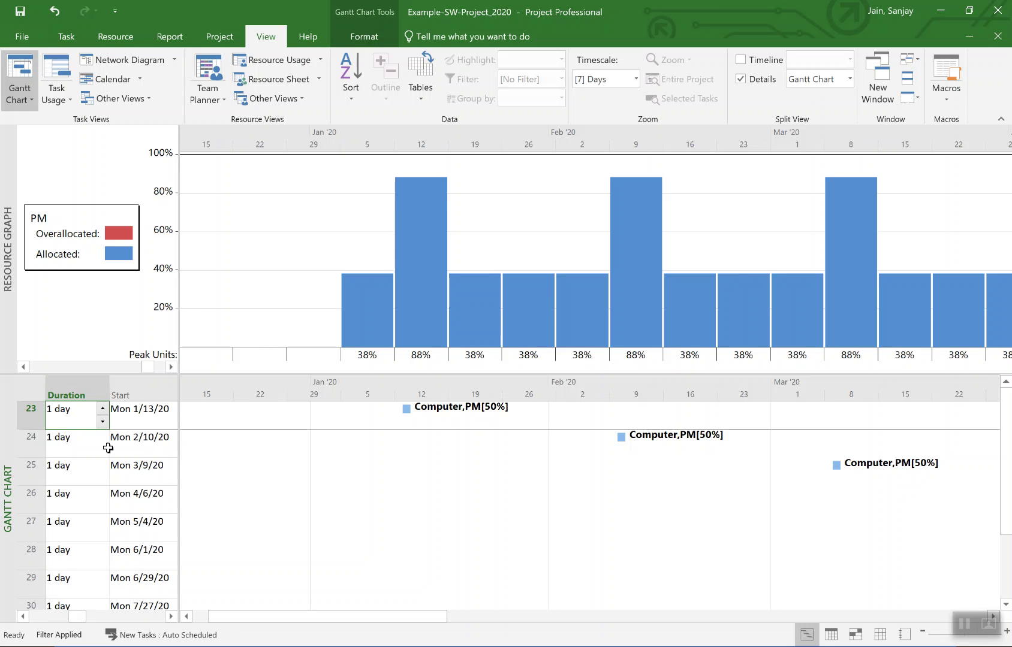
click(50, 408)
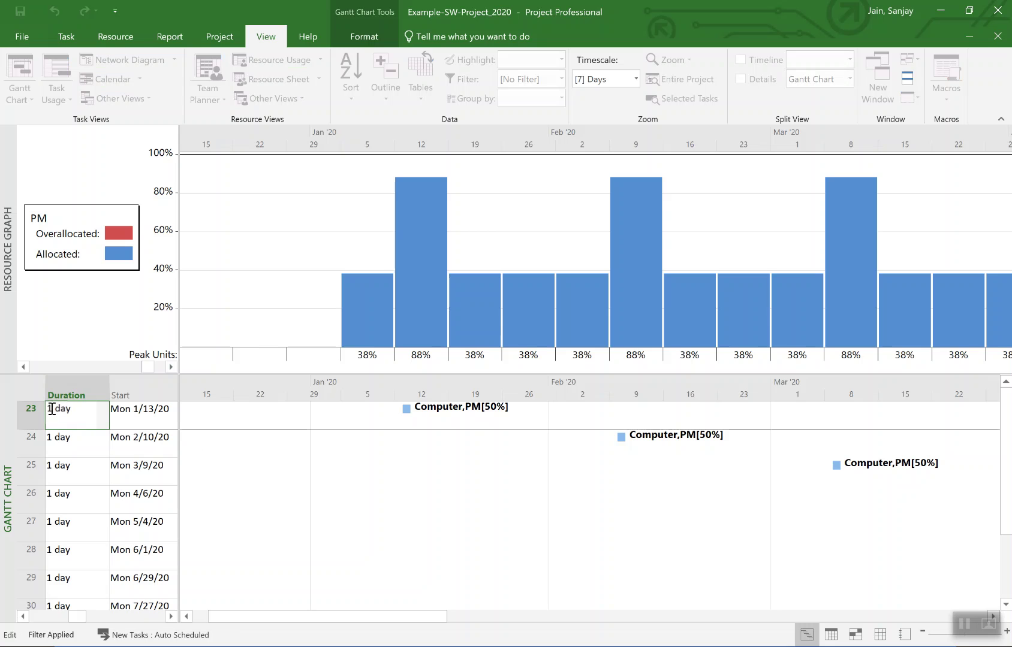
text(.2)
key(BackSpace)
key(BackSpace)
key(Tab)
key(Tab)
key(Tab)
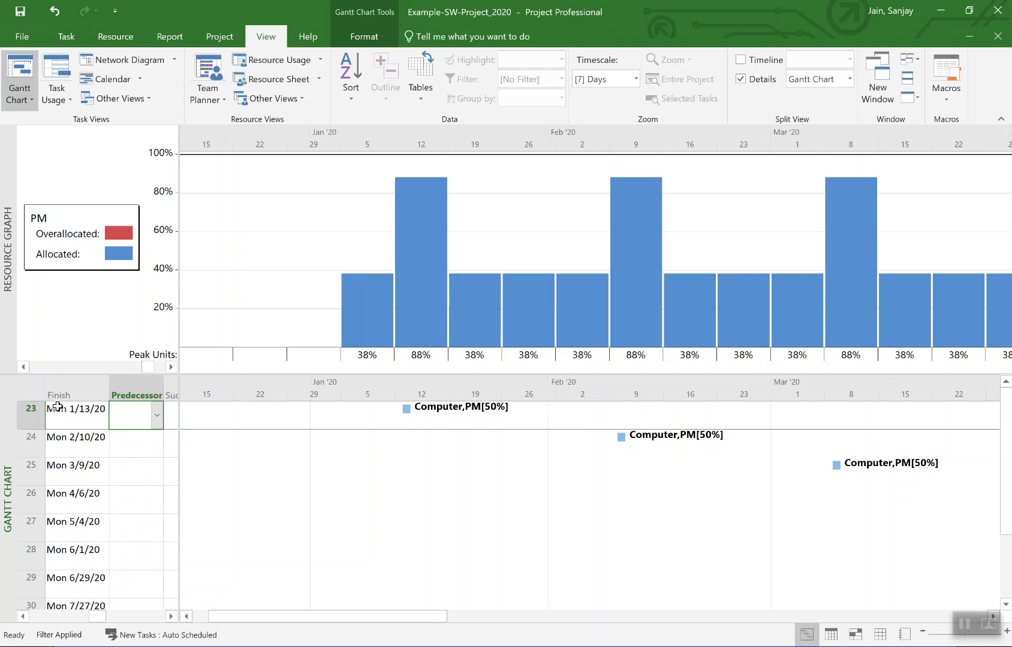
- Insert a Work column before the Predecessors column in the task table
click(127, 388)
right_click(128, 388)
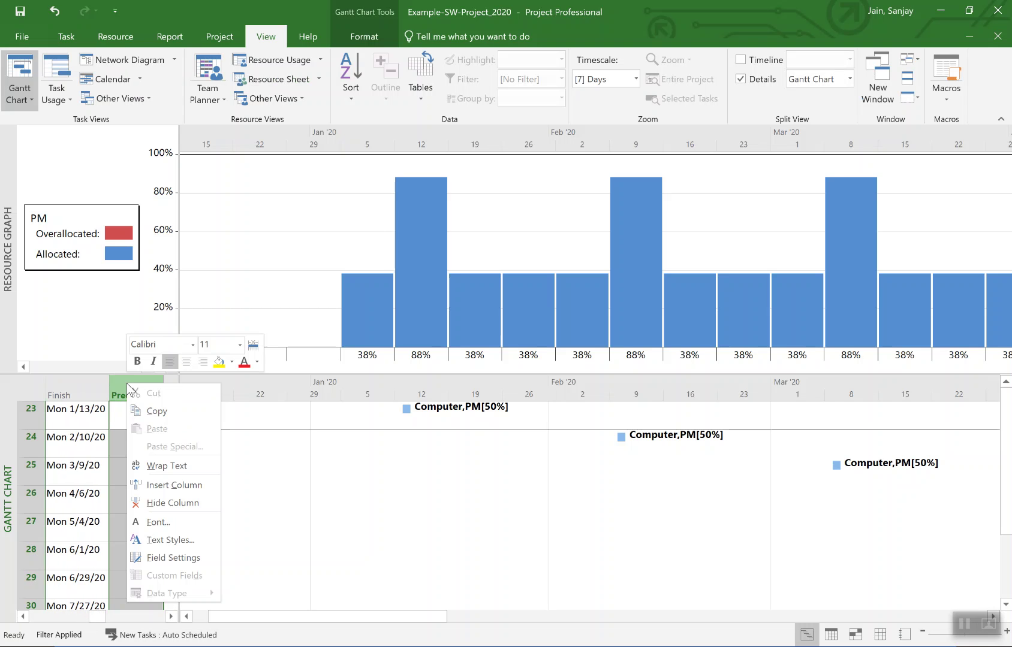
click(169, 484)
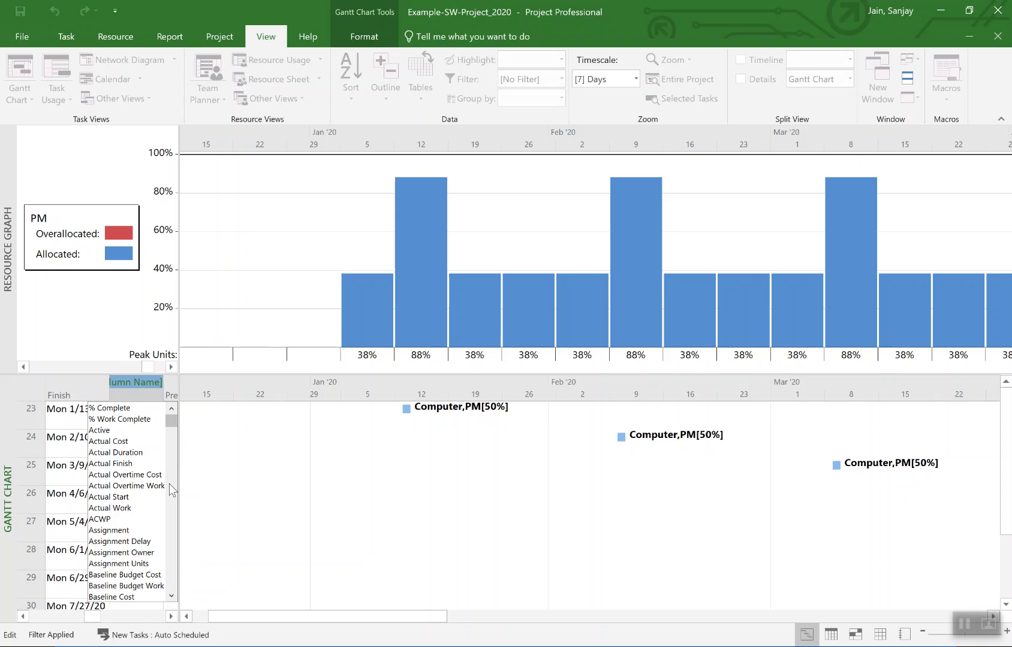
text(work)
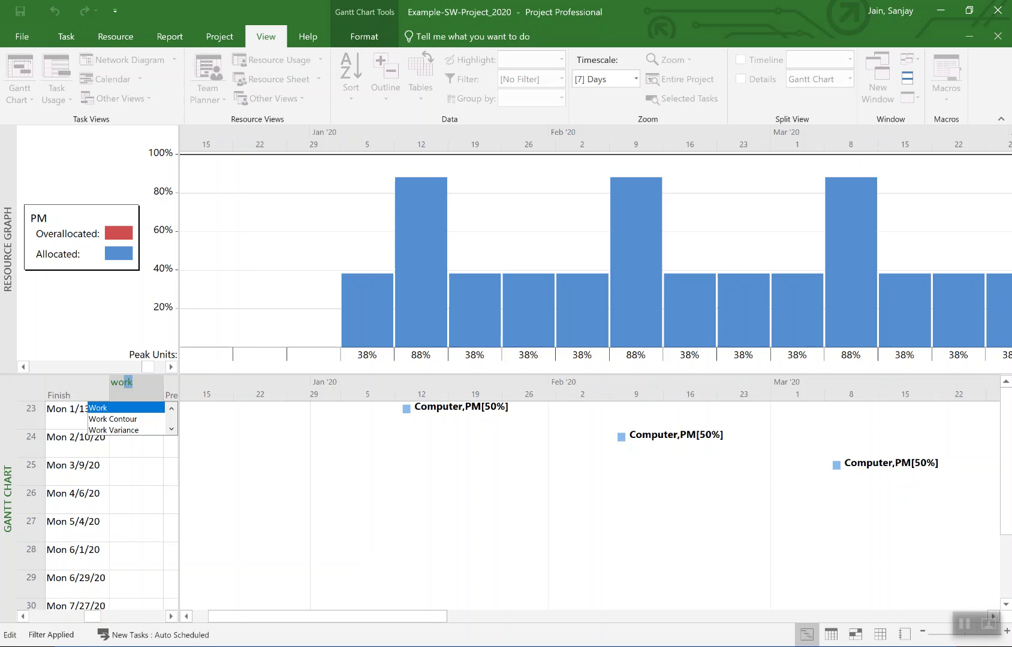
key(Return)
- Lengthen row 23's duration to 1.2 days and widen the task table
key(Left)
key(Left)
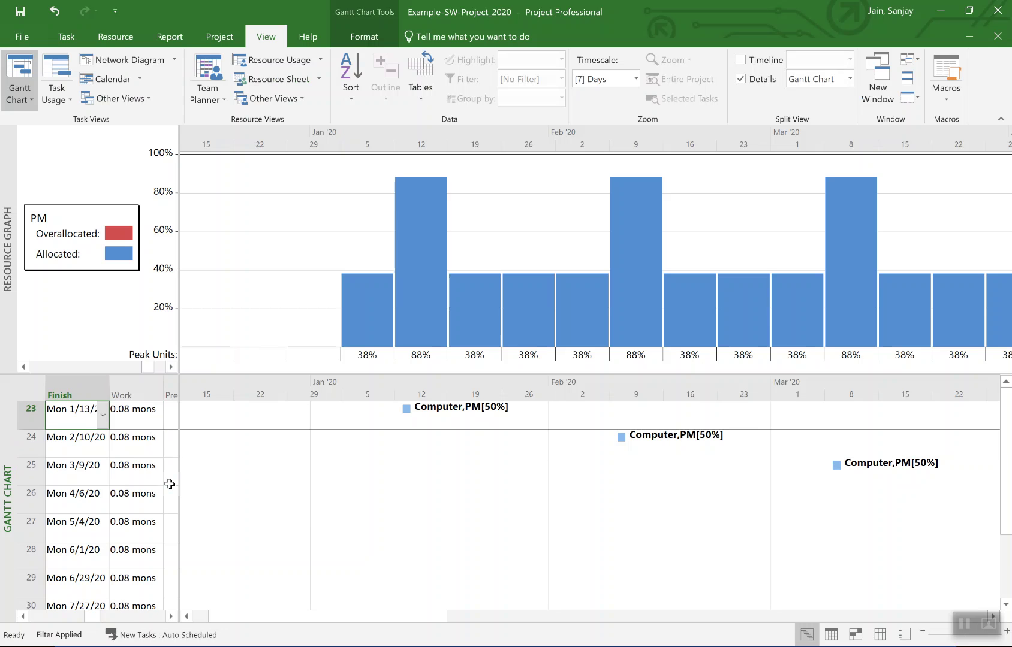
key(Left)
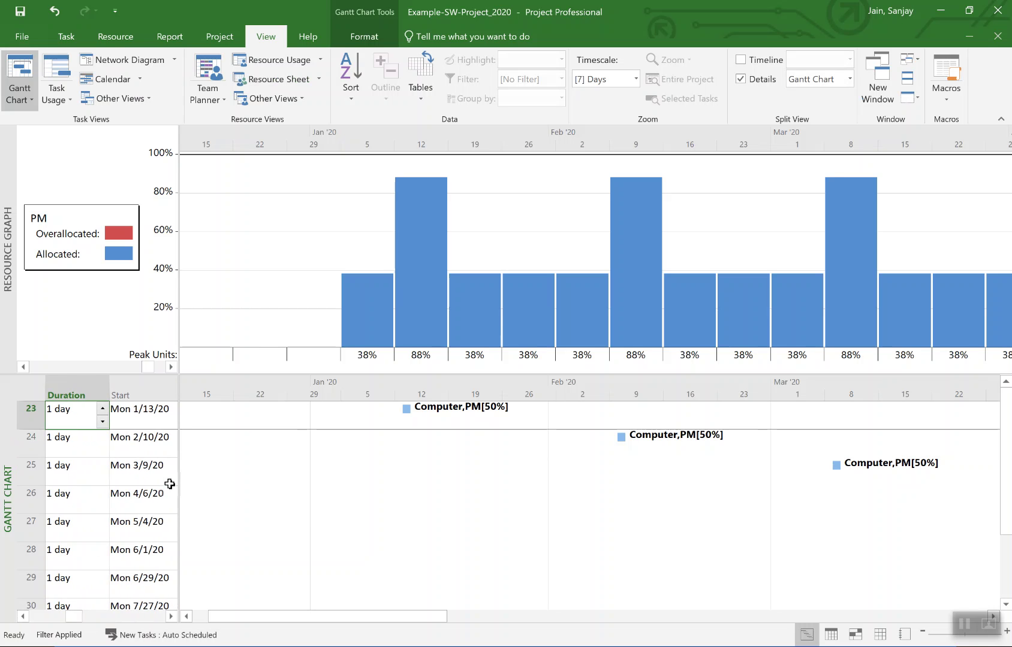
click(54, 409)
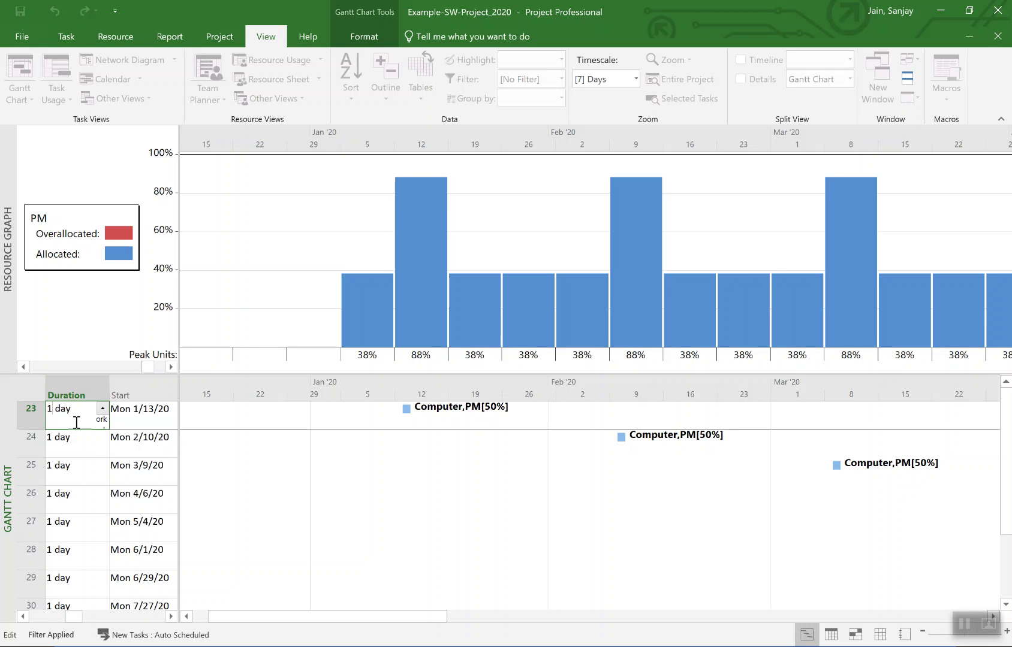
text(.2)
key(Return)
click(75, 423)
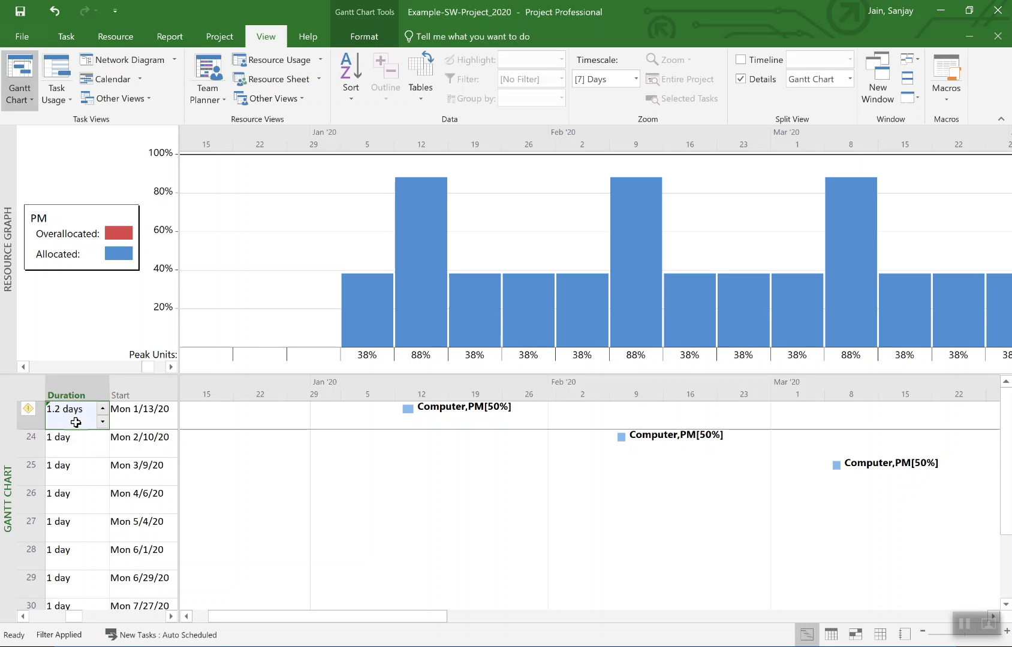
click(25, 615)
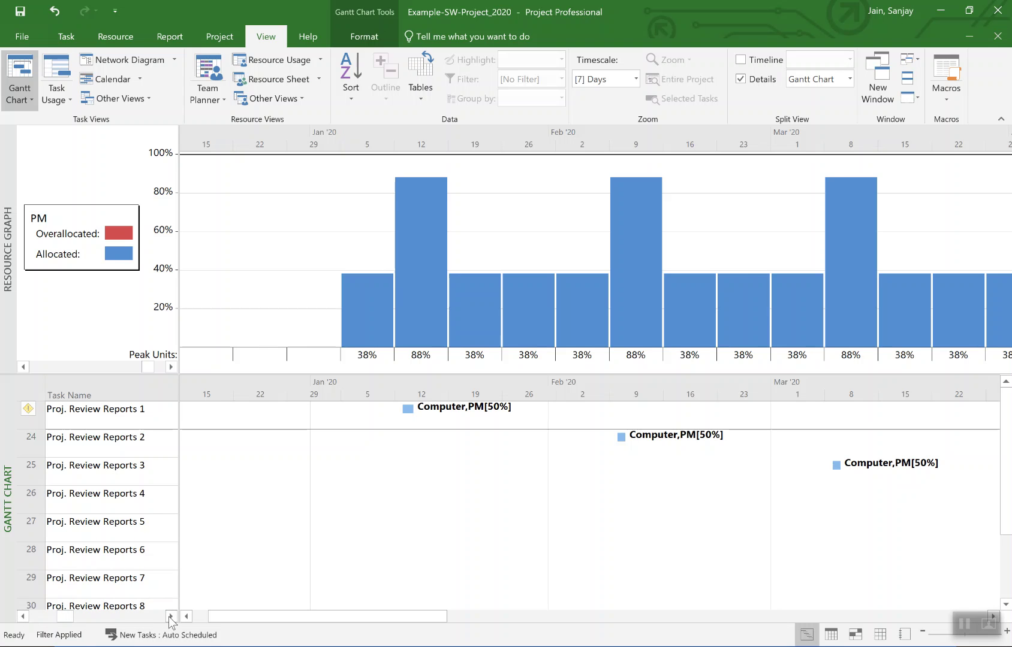
click(170, 616)
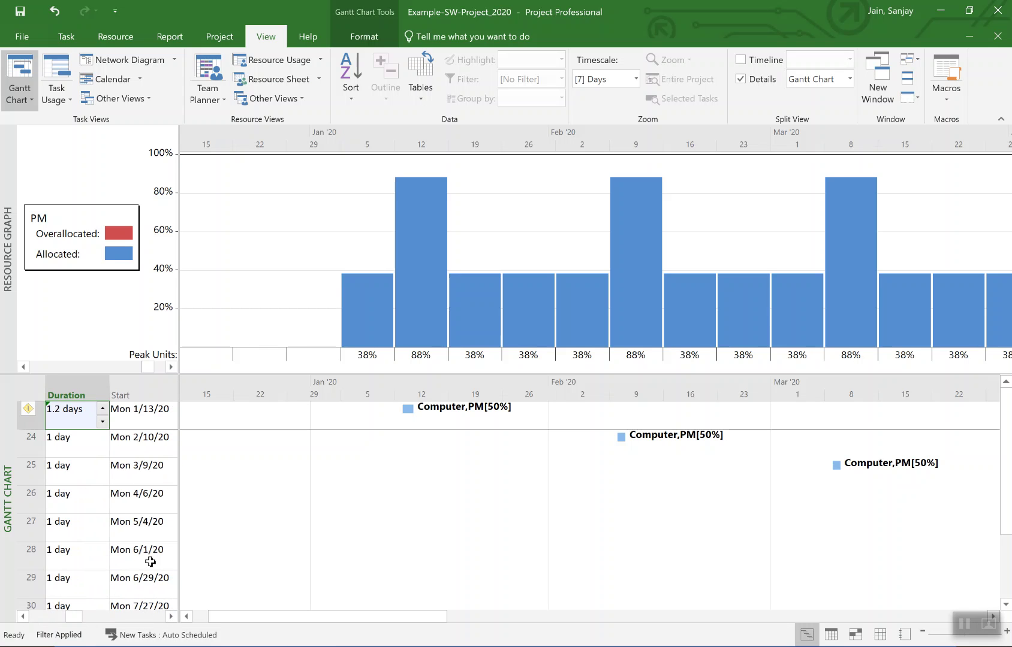
drag(180, 542, 223, 537)
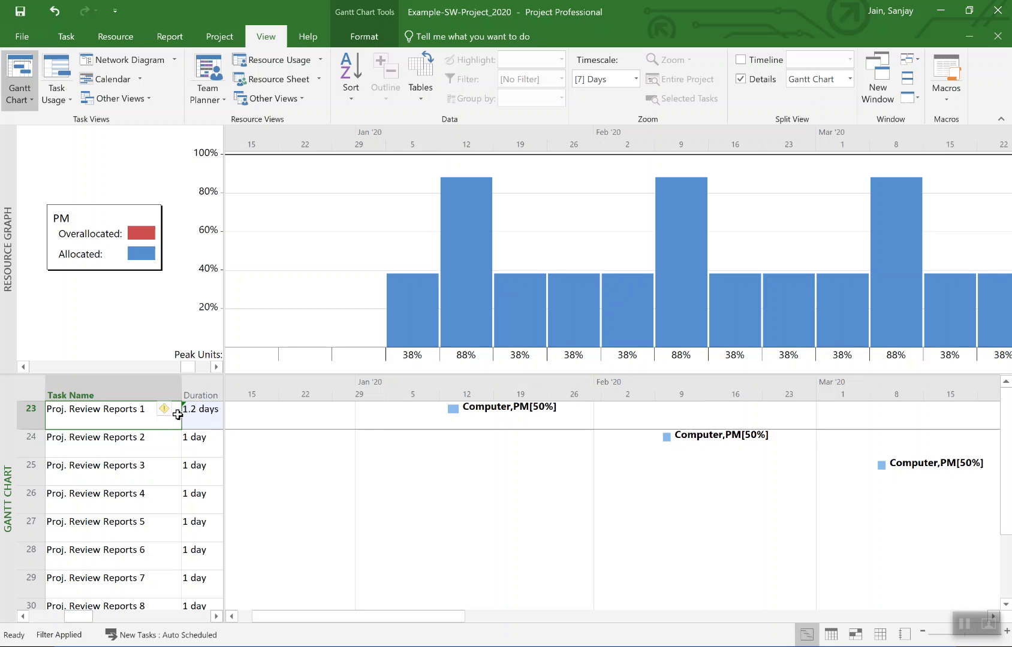
- Apply the duration change as increased work (0.09 mons) while keeping resource units unchanged
click(194, 413)
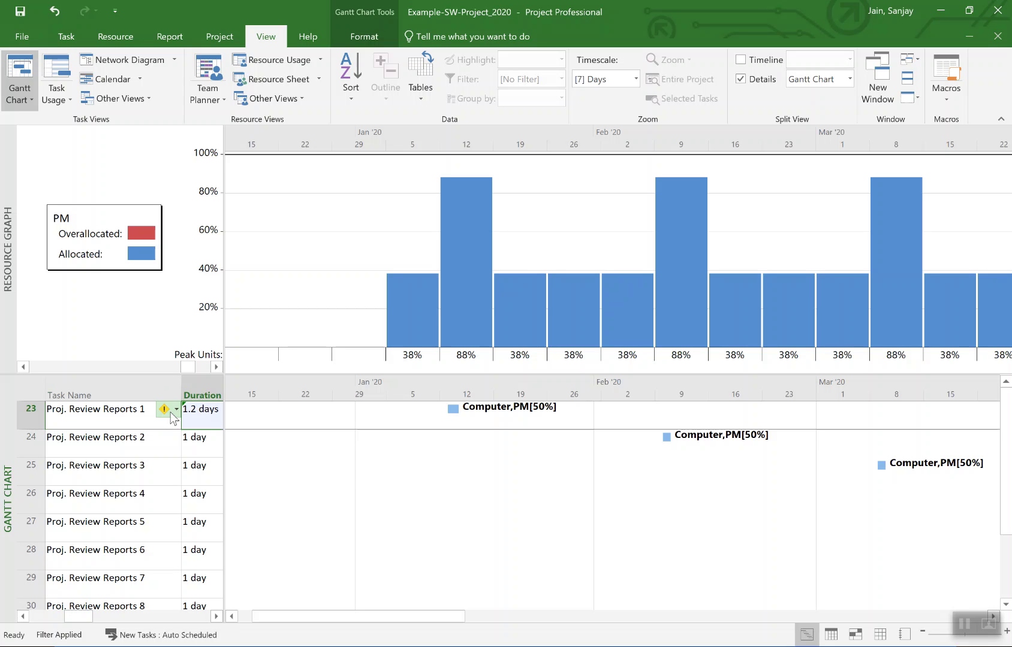
click(171, 414)
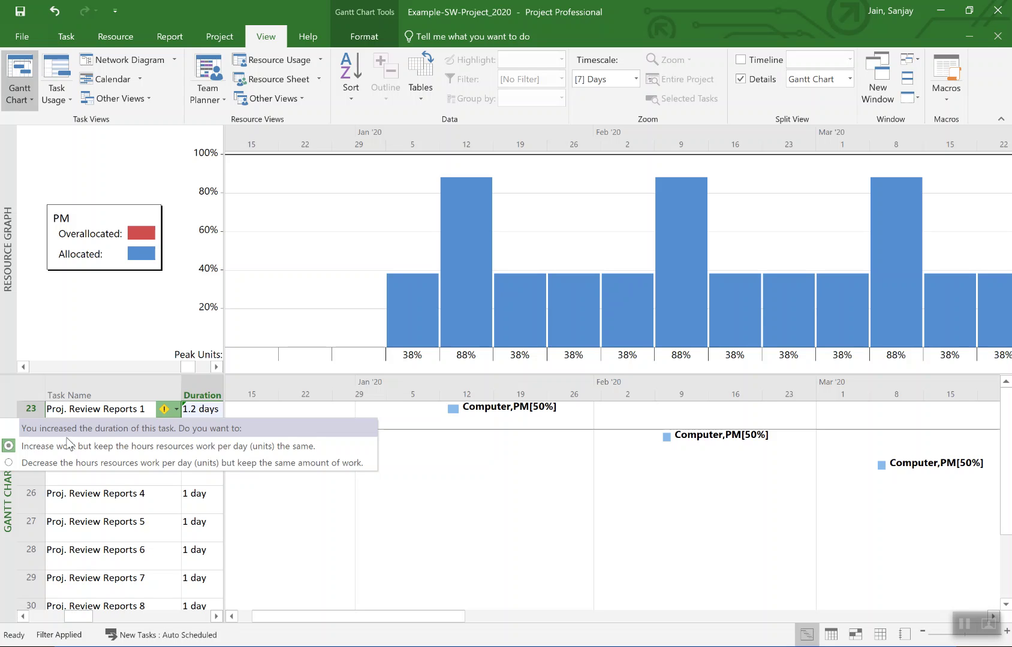
click(9, 446)
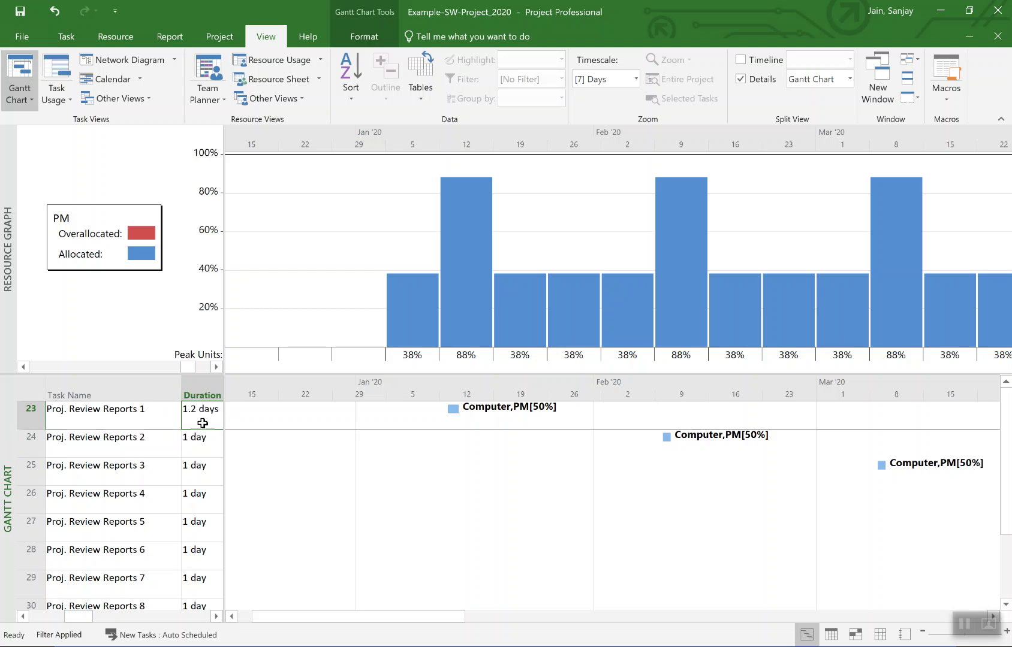
key(Right)
key(Right)
key(Right)
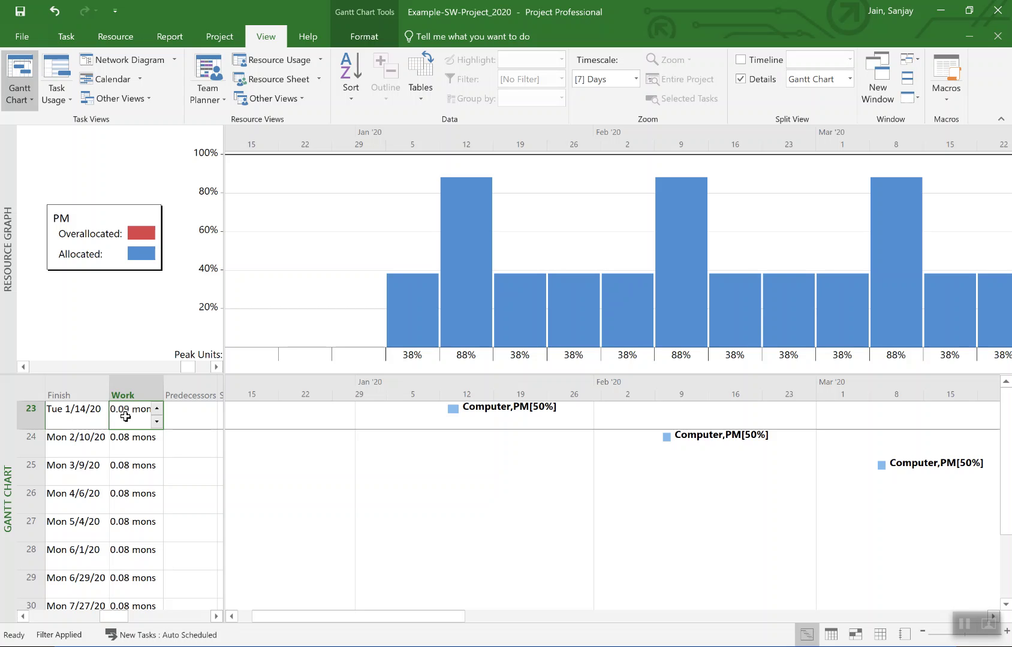
key(Left)
key(Left)
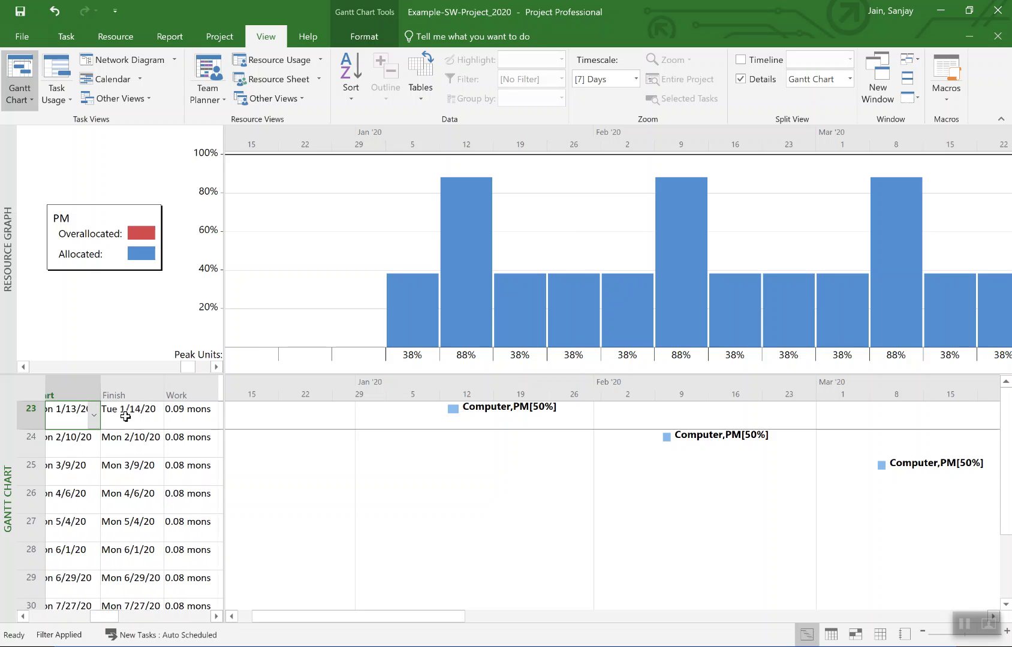
key(Left)
key(Left)
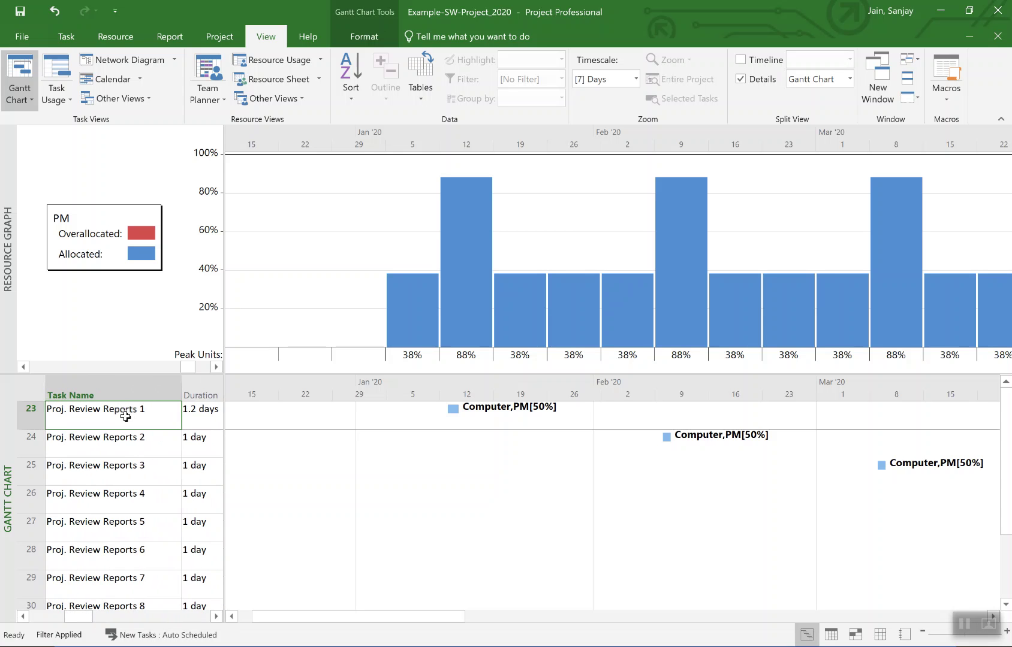
key(Right)
key(Right)
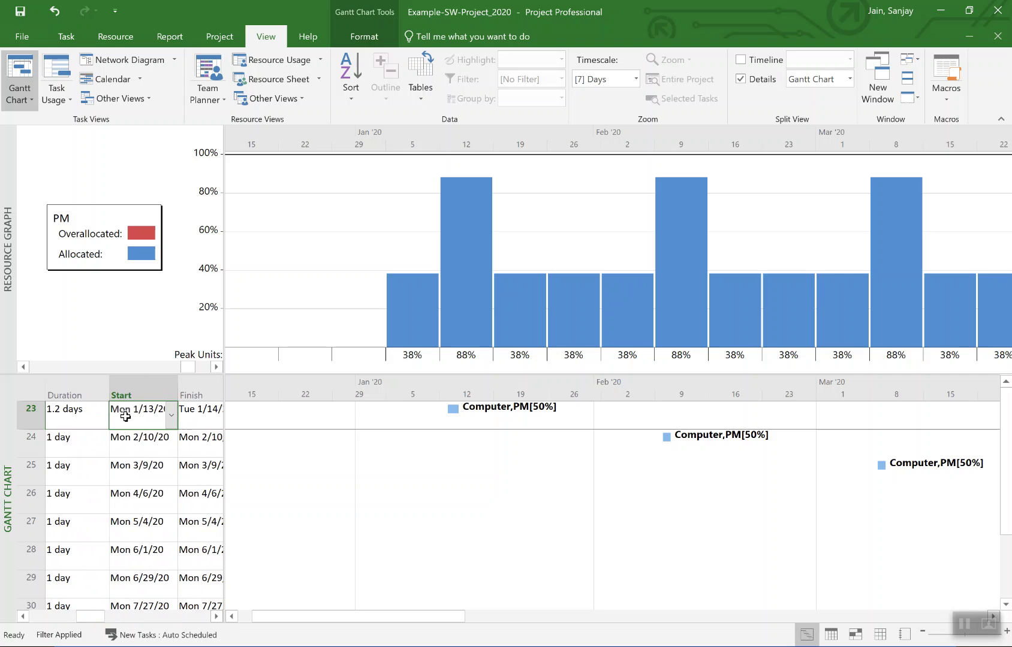
key(Right)
- Set Proj. Review Reports 1's task type to Fixed Work in Task Information's Advanced settings
key(Left)
key(Left)
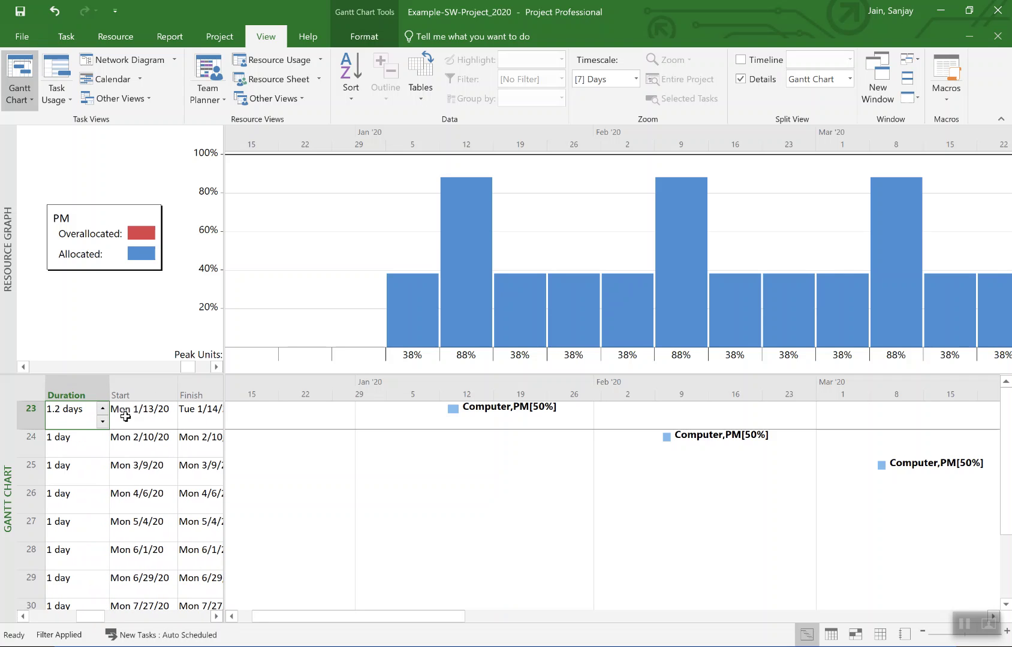
click(22, 412)
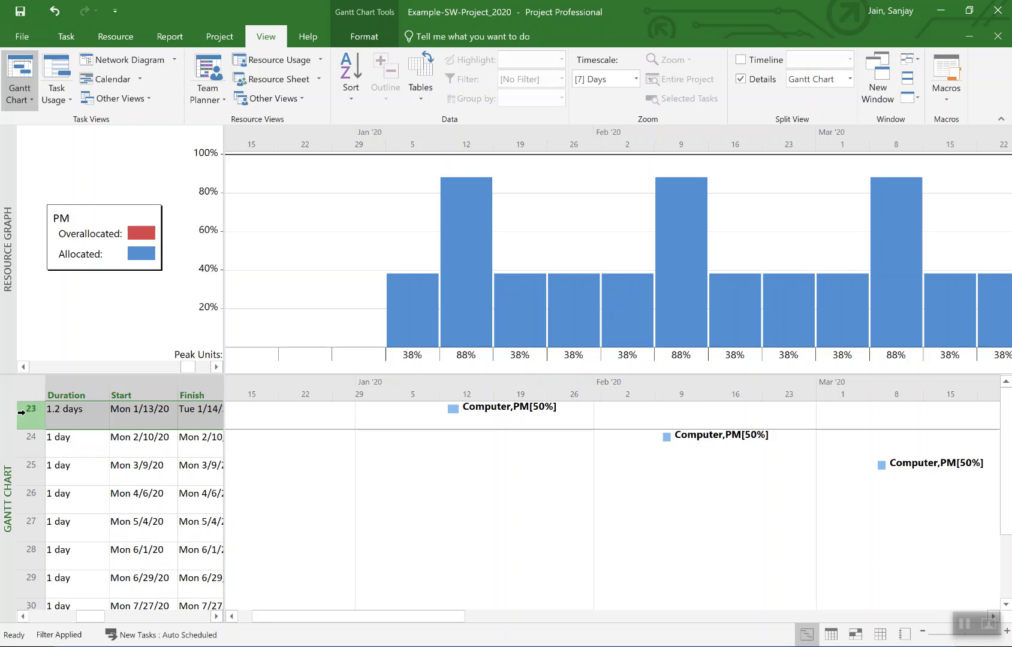
right_click(24, 413)
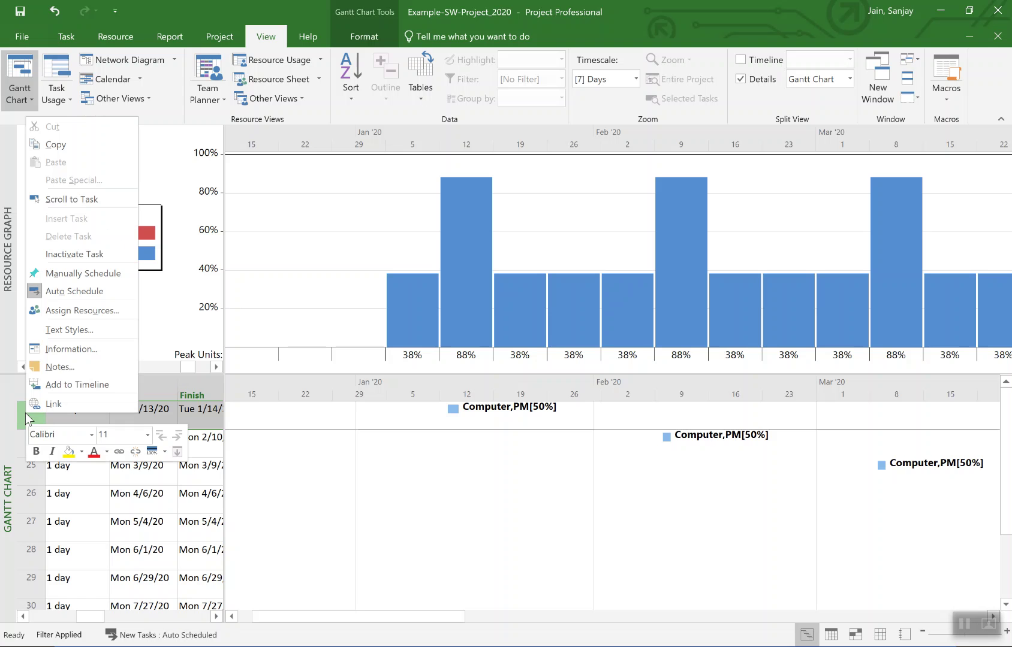
click(72, 349)
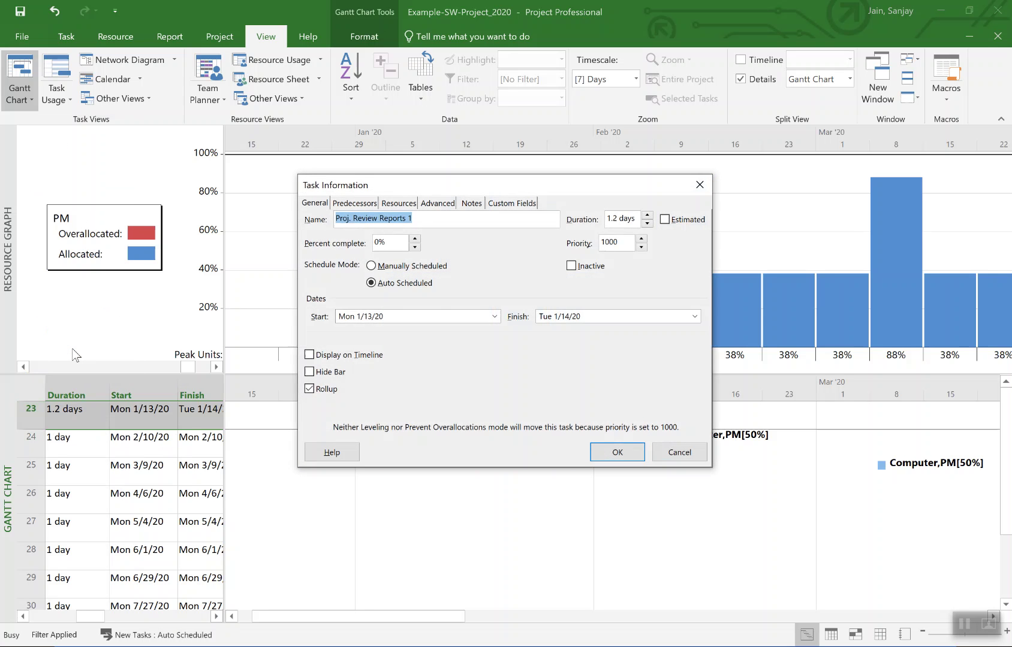
click(406, 204)
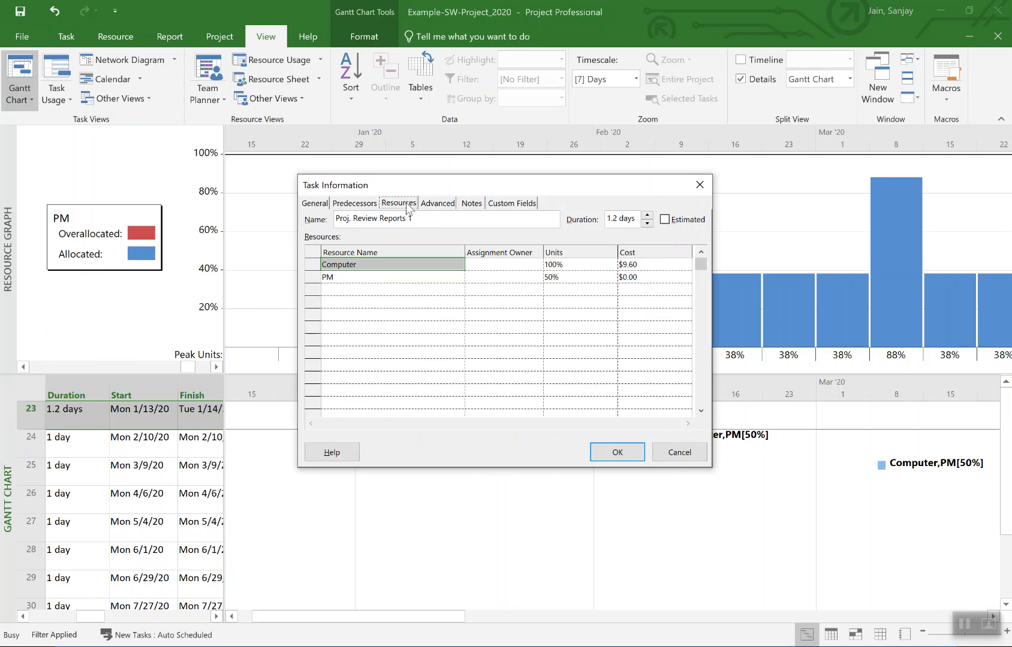
click(443, 205)
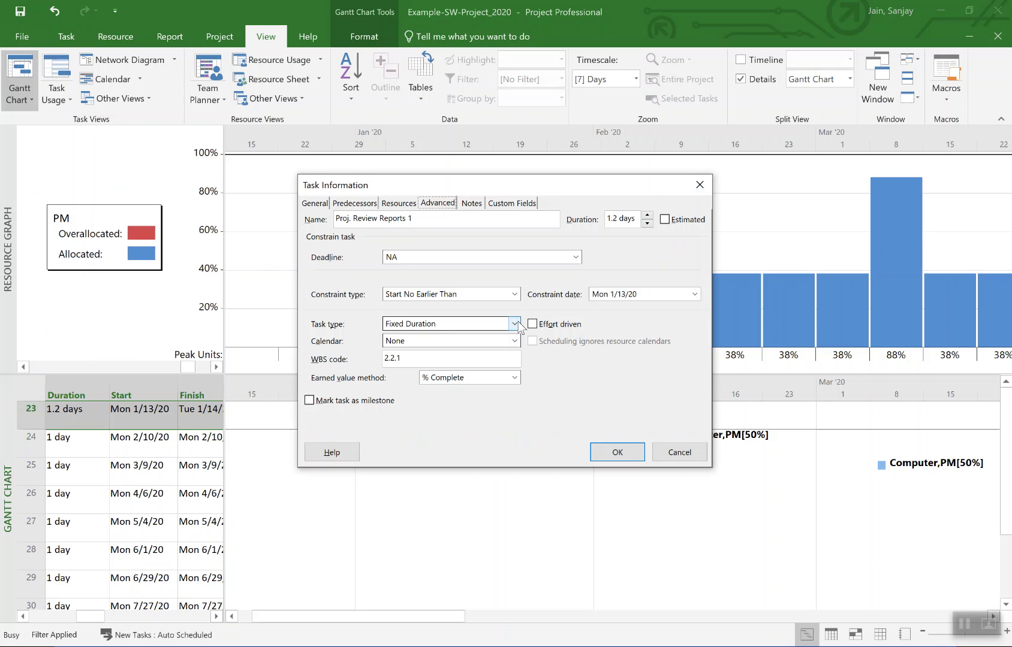
click(514, 323)
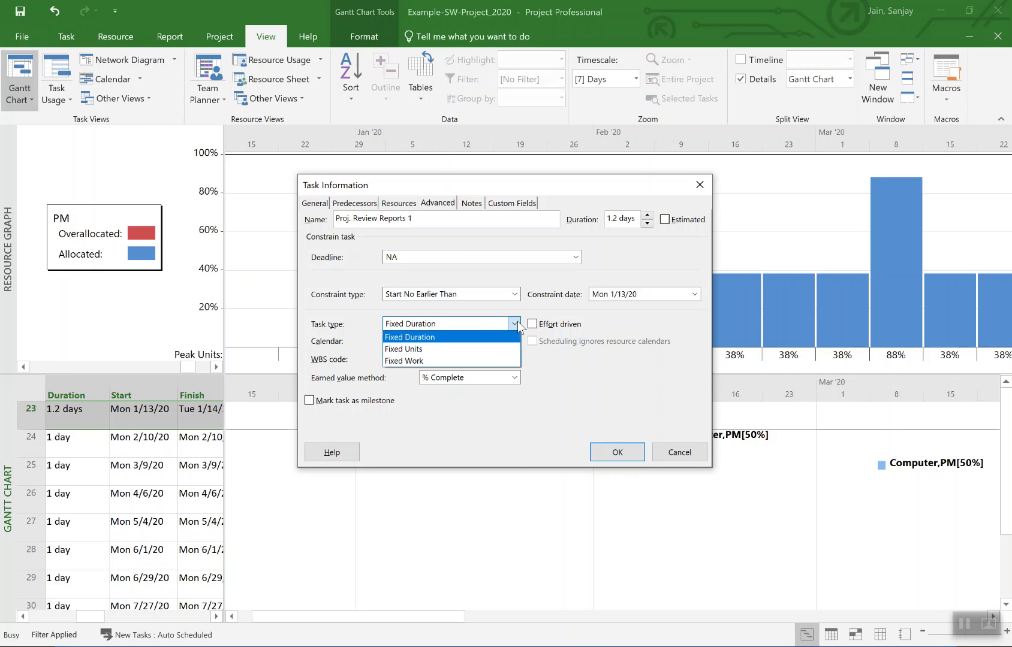
click(499, 359)
click(602, 456)
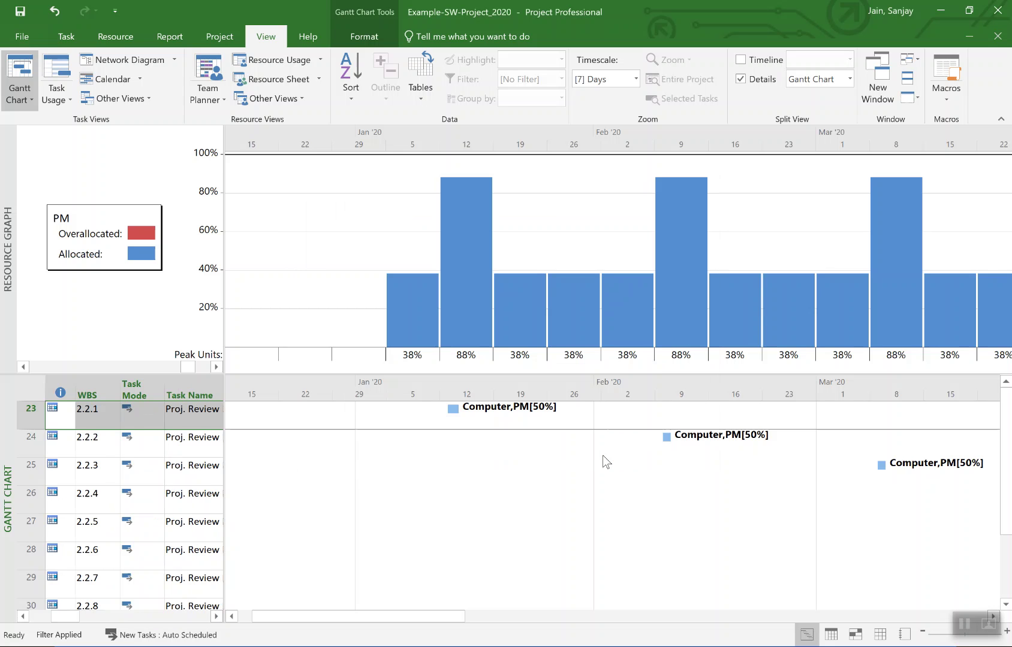
- Change Proj. Review Reports 1's duration to 2 days
click(88, 412)
key(Tab)
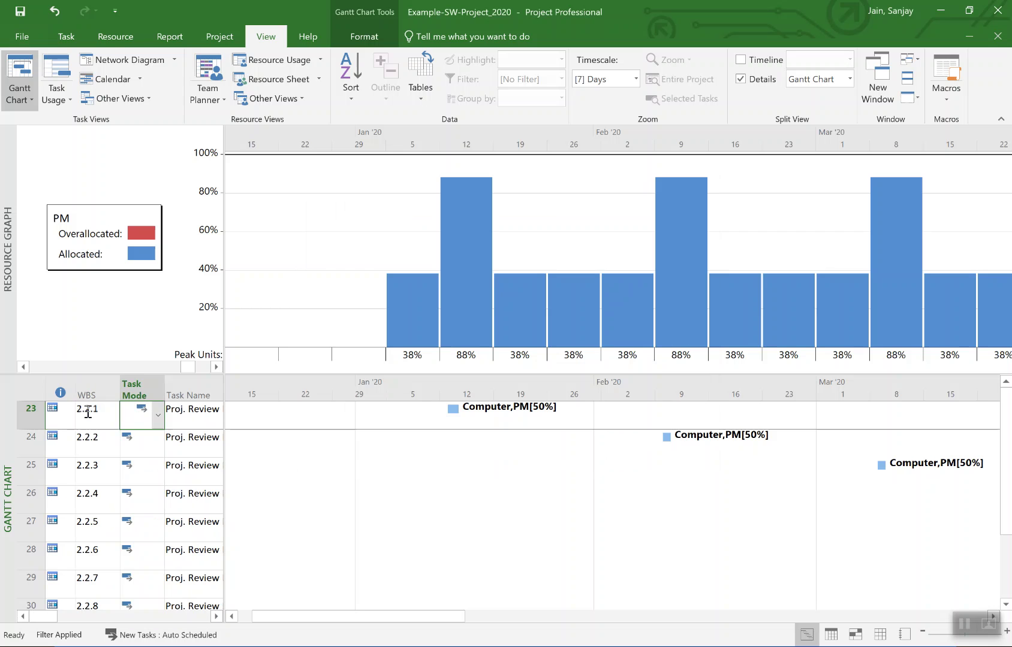
key(Tab)
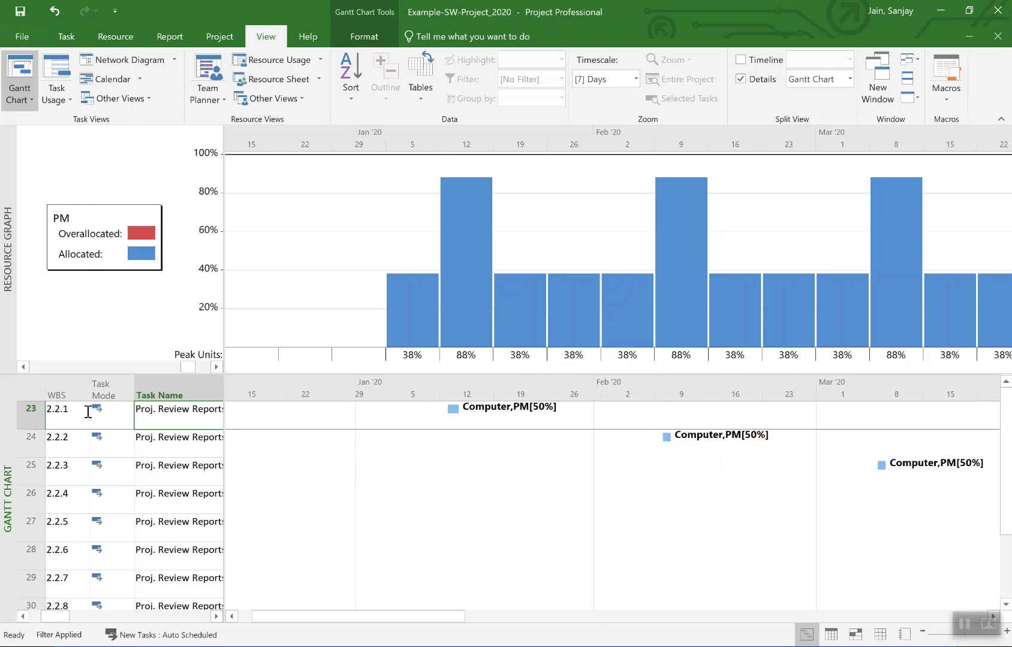
key(Tab)
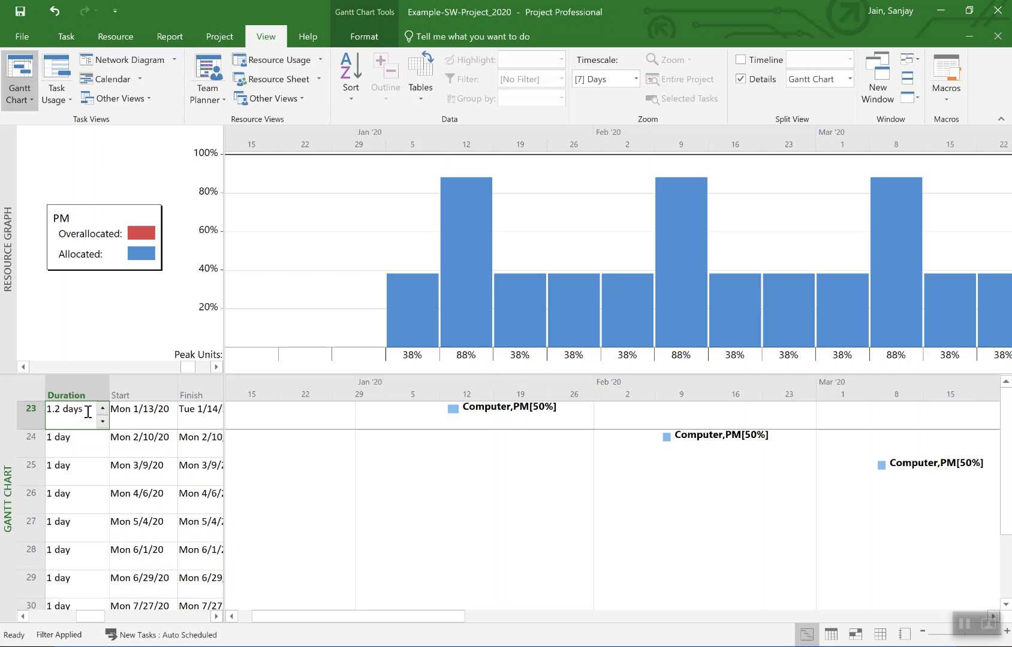
click(103, 409)
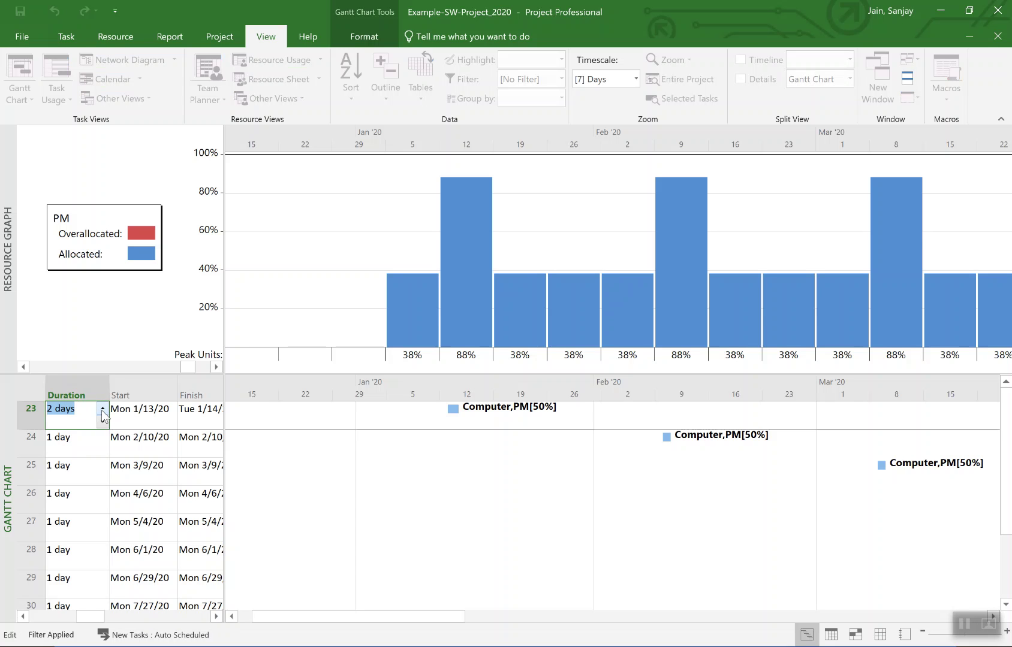
key(Return)
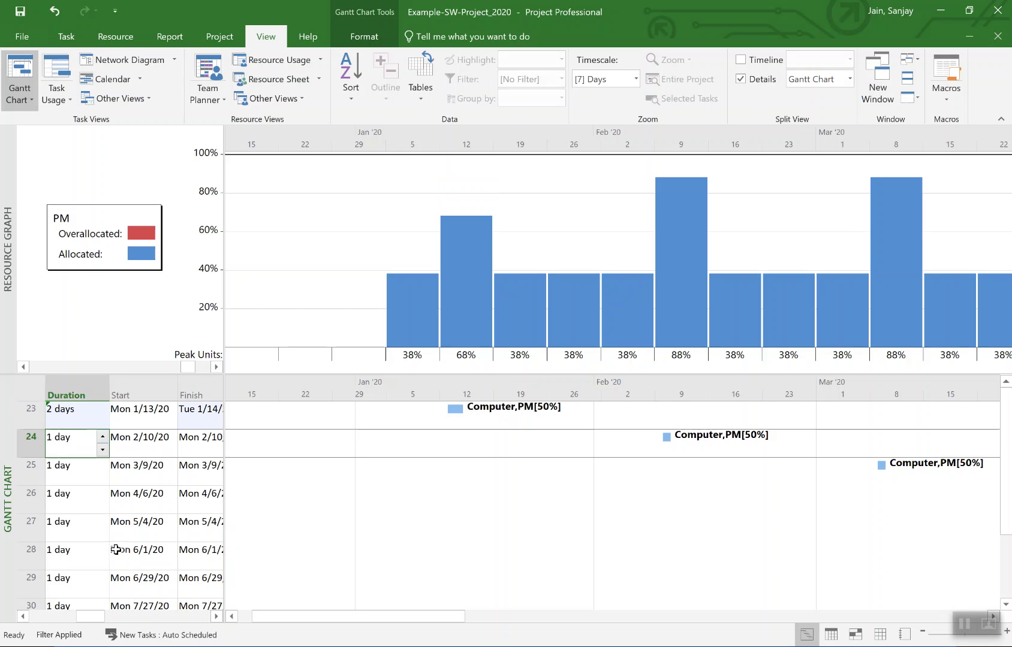
- Keep the same work by decreasing daily units, dropping PM's January peak to 68%
click(24, 617)
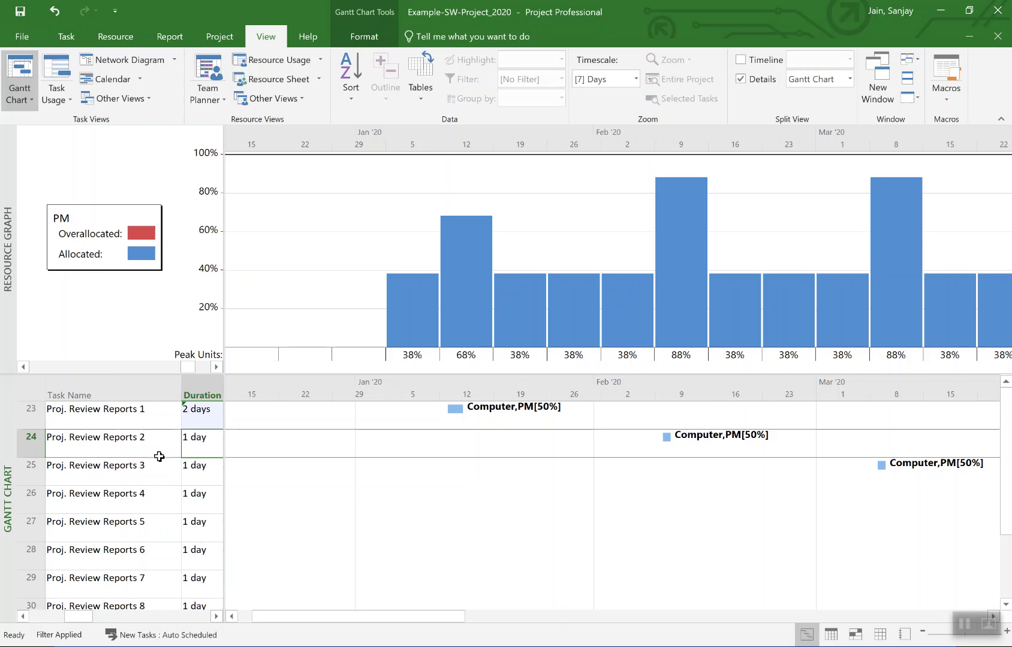
click(196, 412)
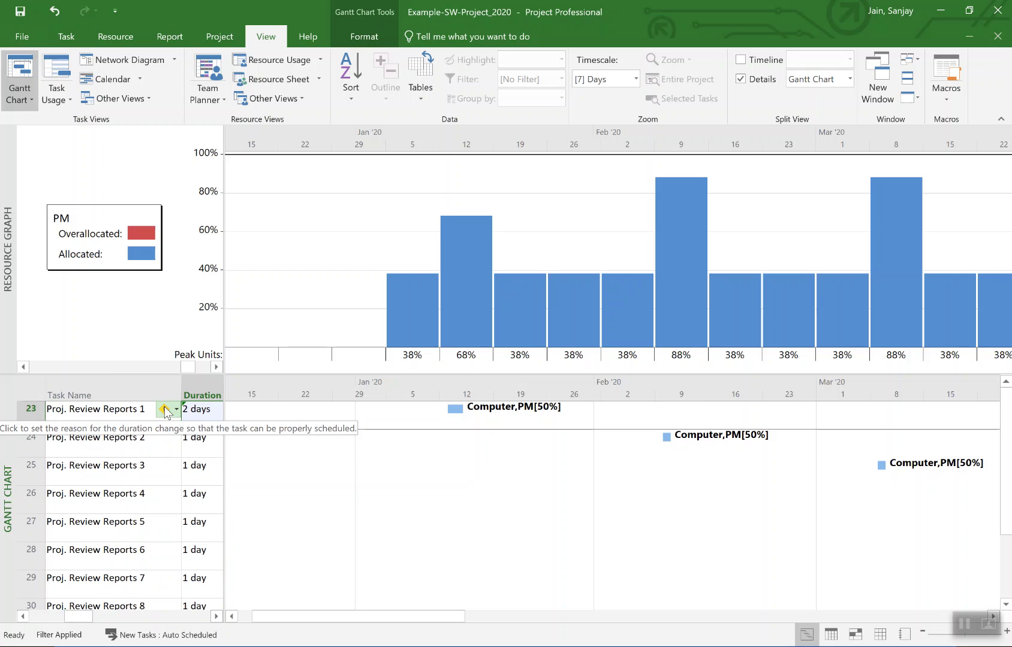
click(165, 410)
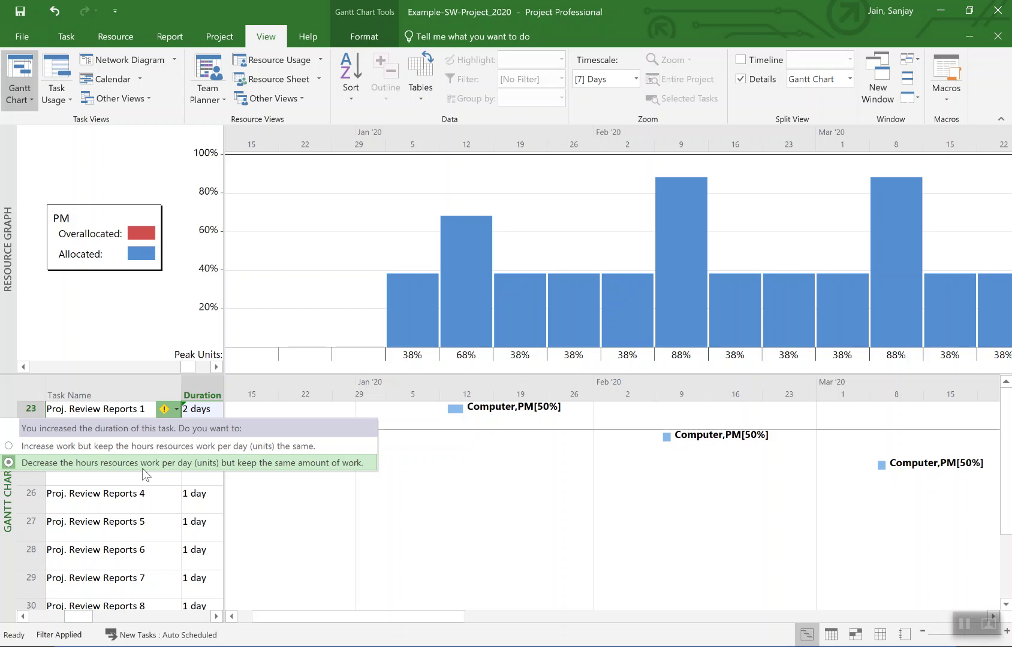
click(9, 463)
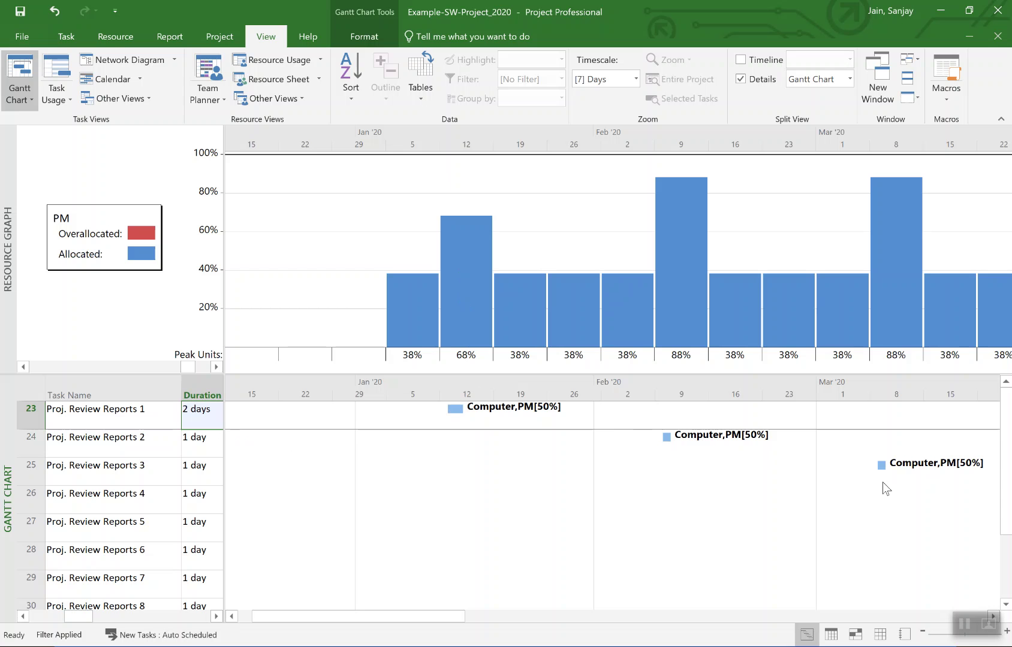
click(191, 422)
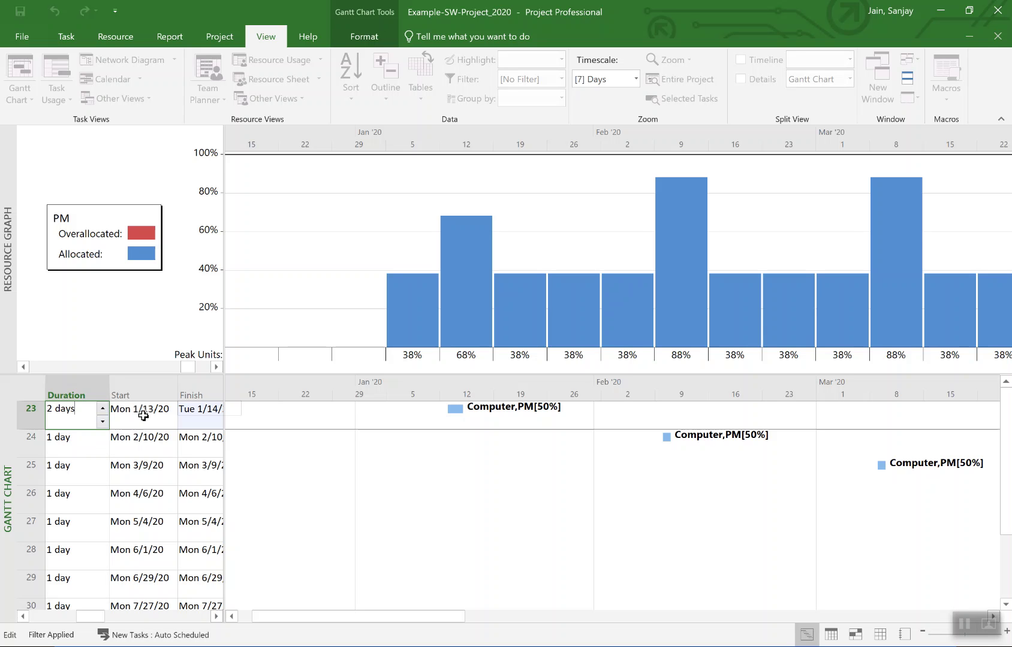
key(Left)
key(Left)
key(Left)
key(Left)
key(Left)
click(27, 417)
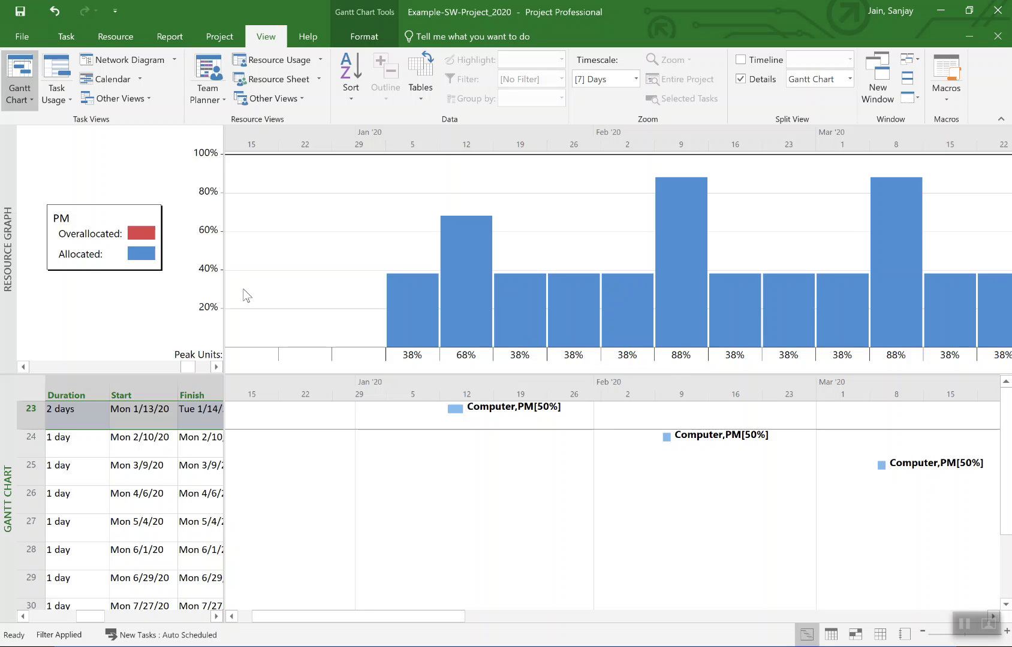
click(220, 367)
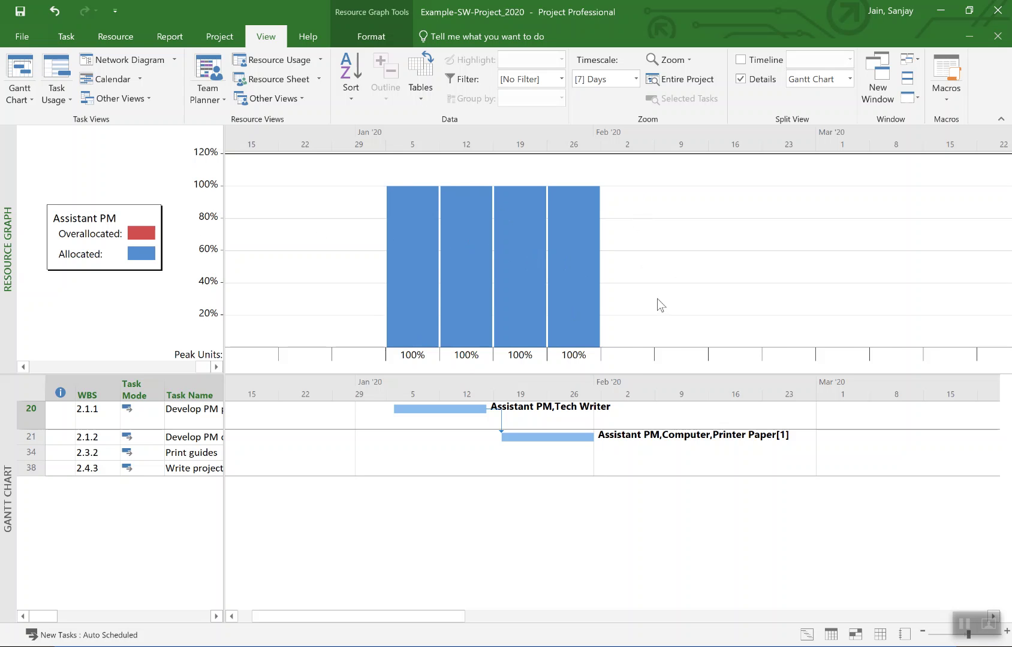
click(23, 369)
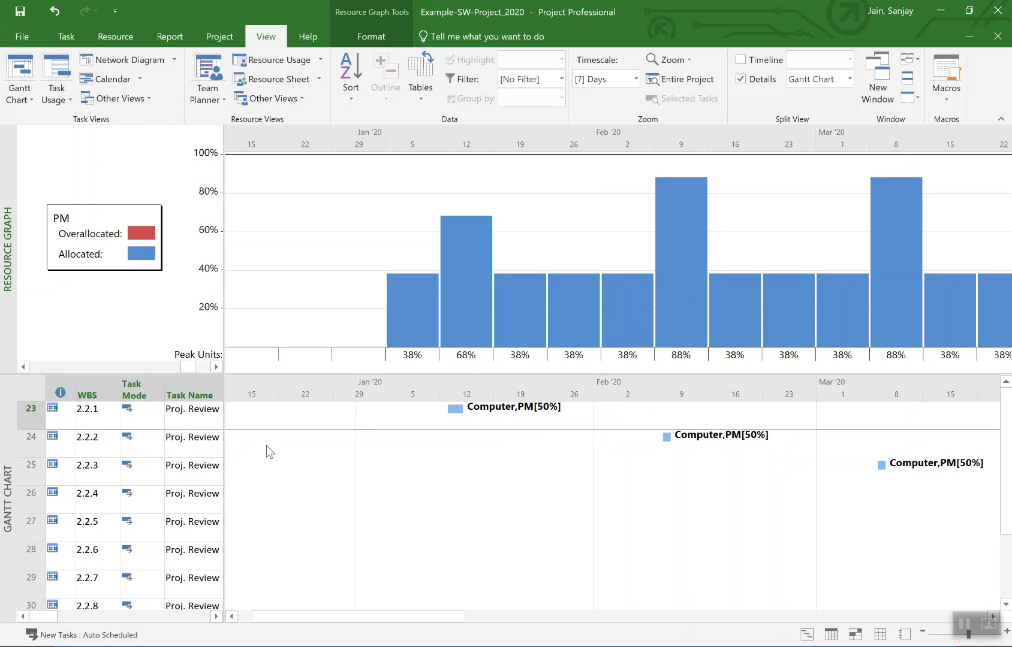
- Change Proj. Review Reports 2's duration to 1.1 days
double_click(33, 439)
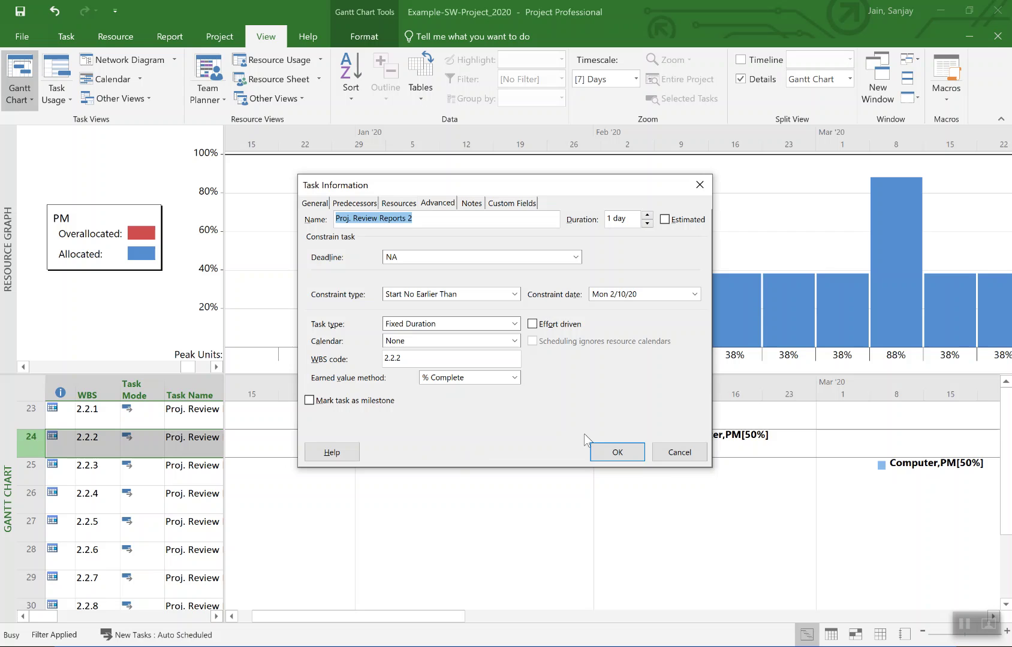
click(684, 454)
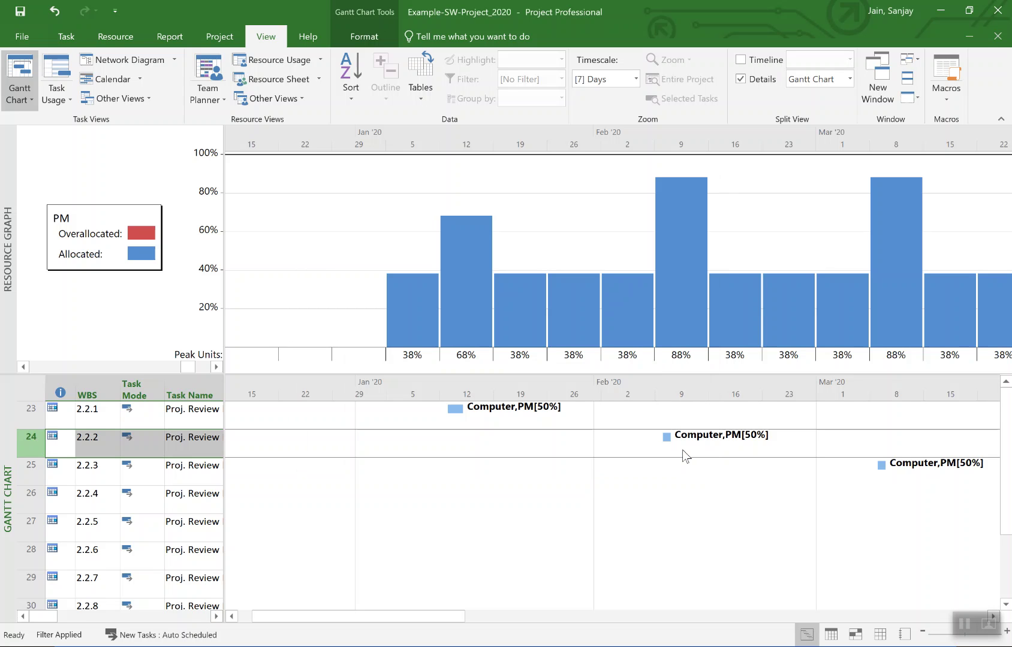
click(94, 439)
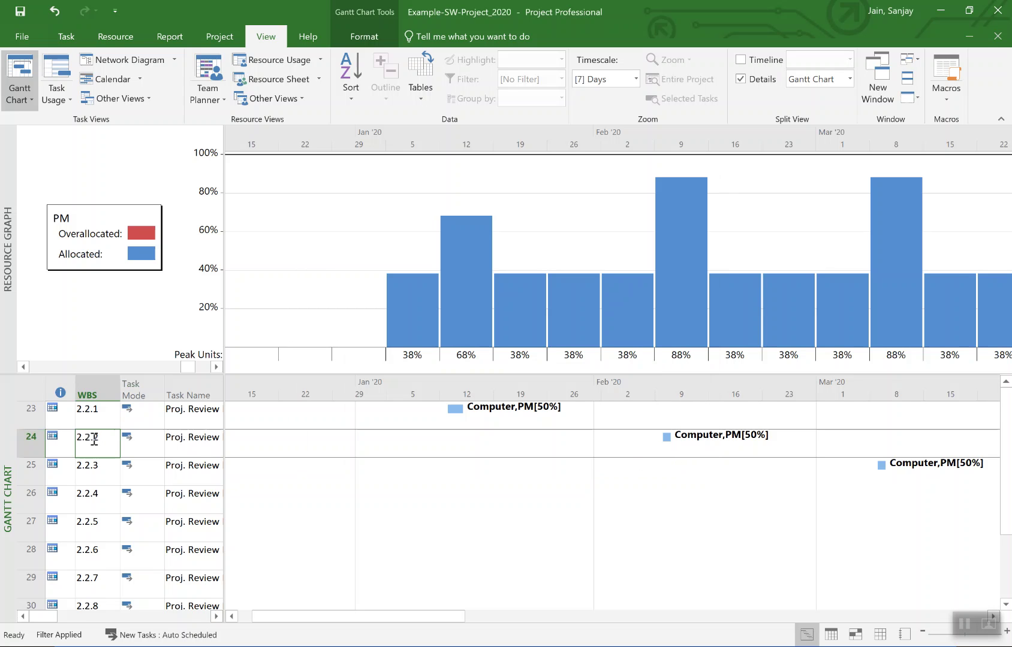
key(Right)
key(Right)
key(Right)
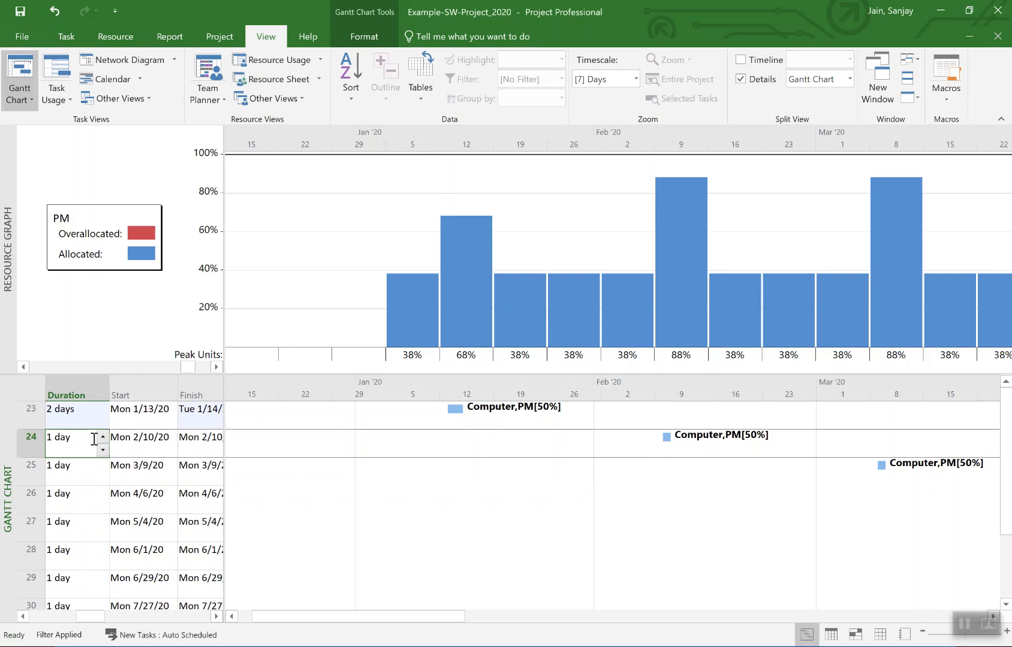
click(56, 442)
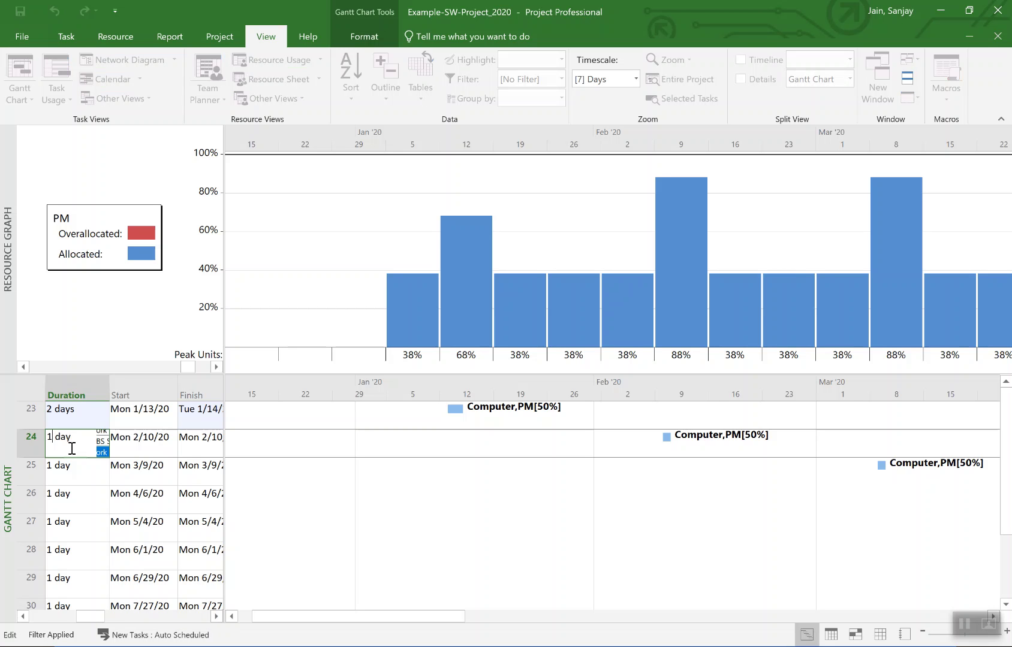
text(.1)
key(Return)
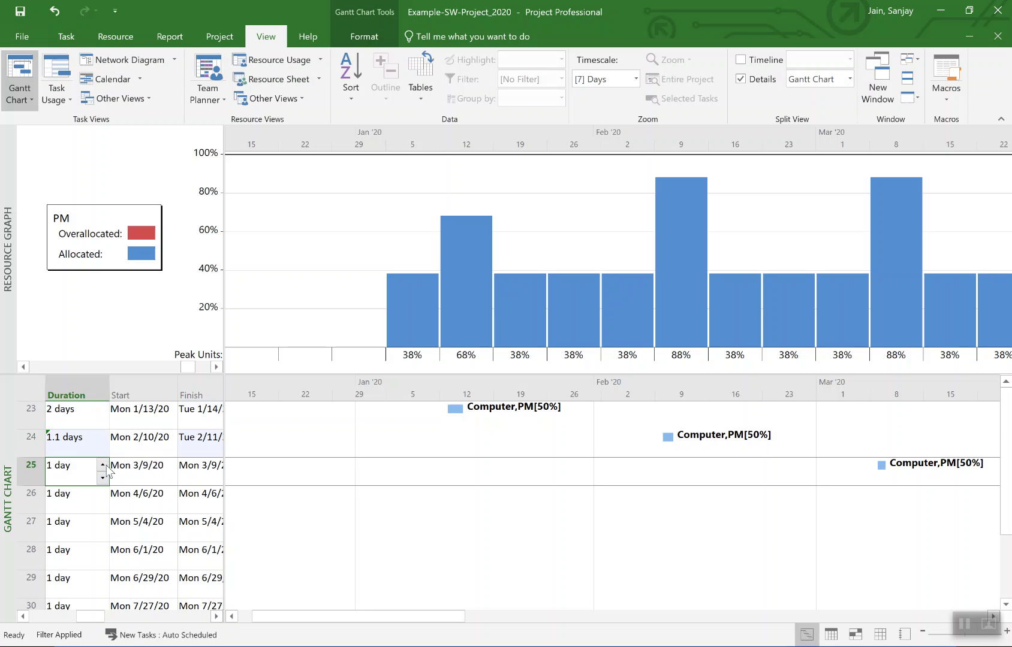
- Apply the change as increased work with unchanged daily units, finishing Tue 2/11/20
key(Up)
key(Left)
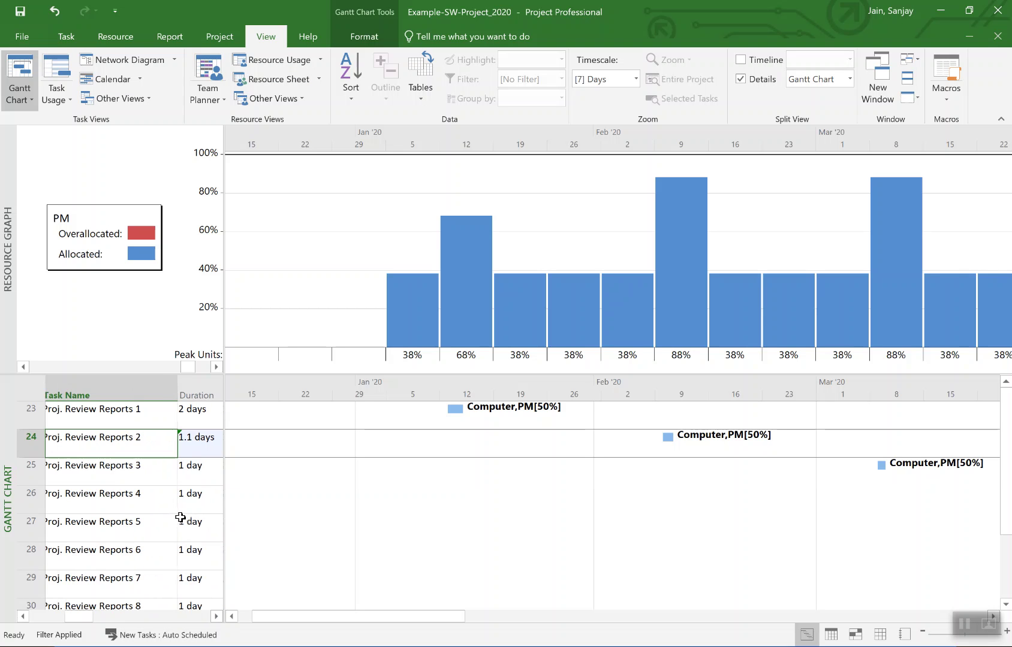
click(191, 450)
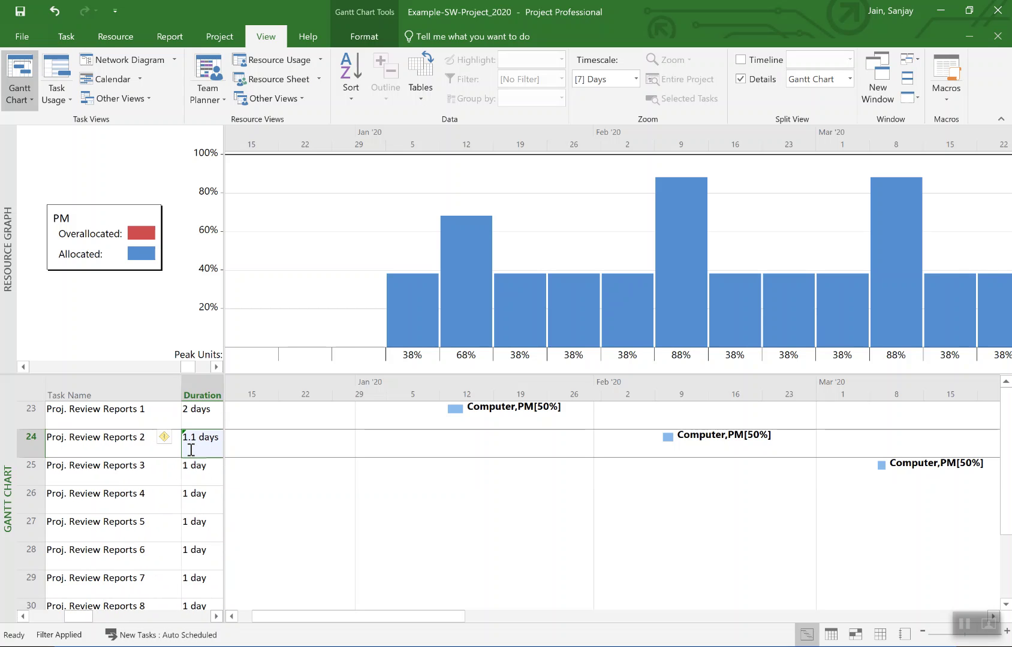
click(168, 438)
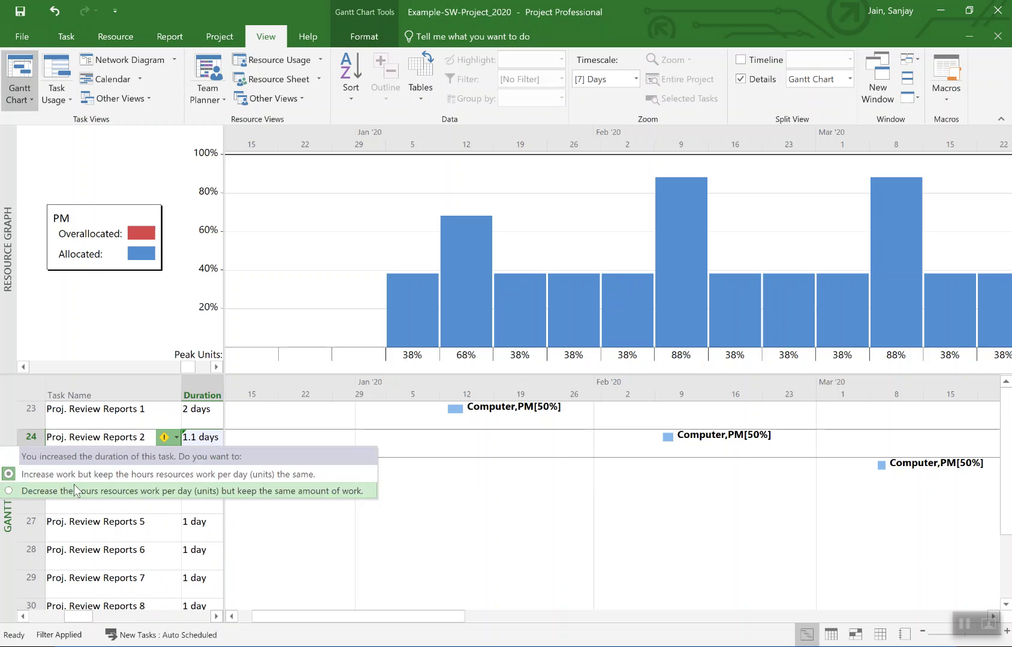
click(9, 474)
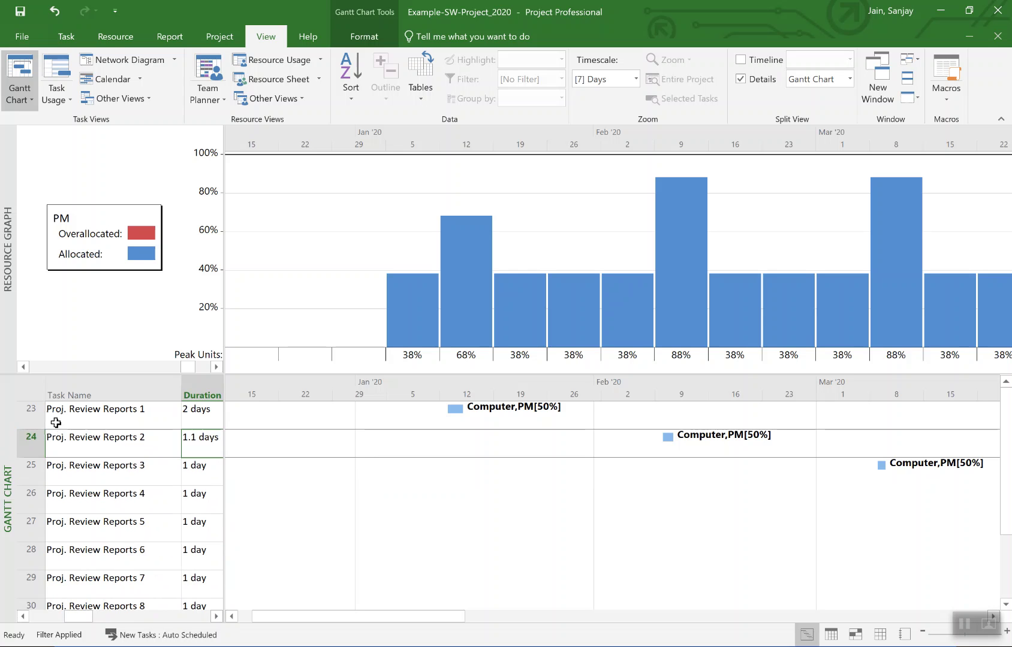
right_click(30, 436)
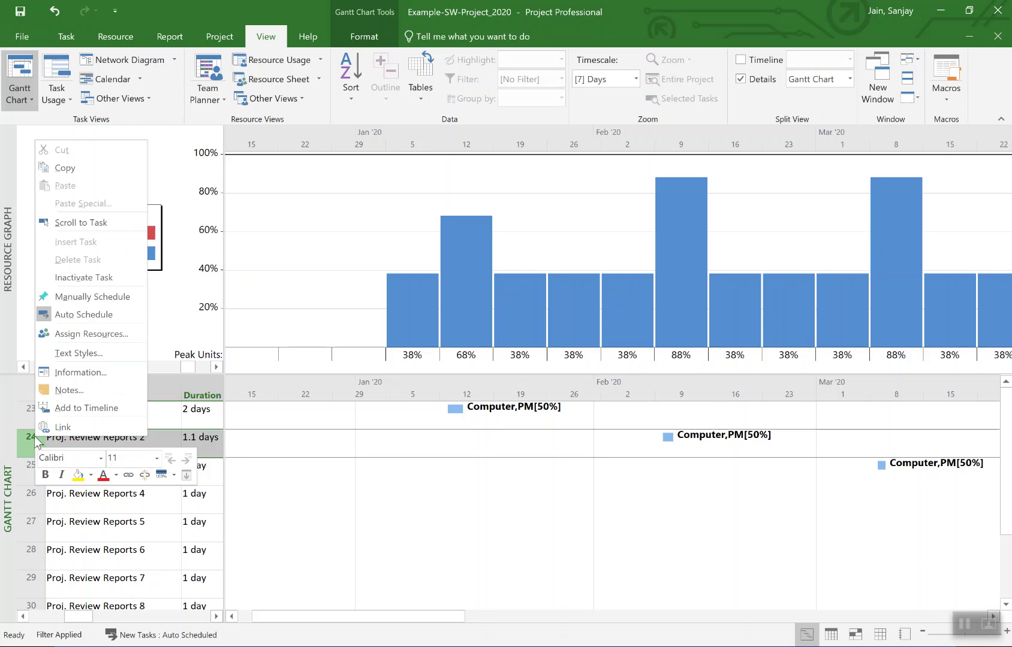
- Replace PM with Assistant PM on Proj. Review Reports 2's resource assignments
click(91, 371)
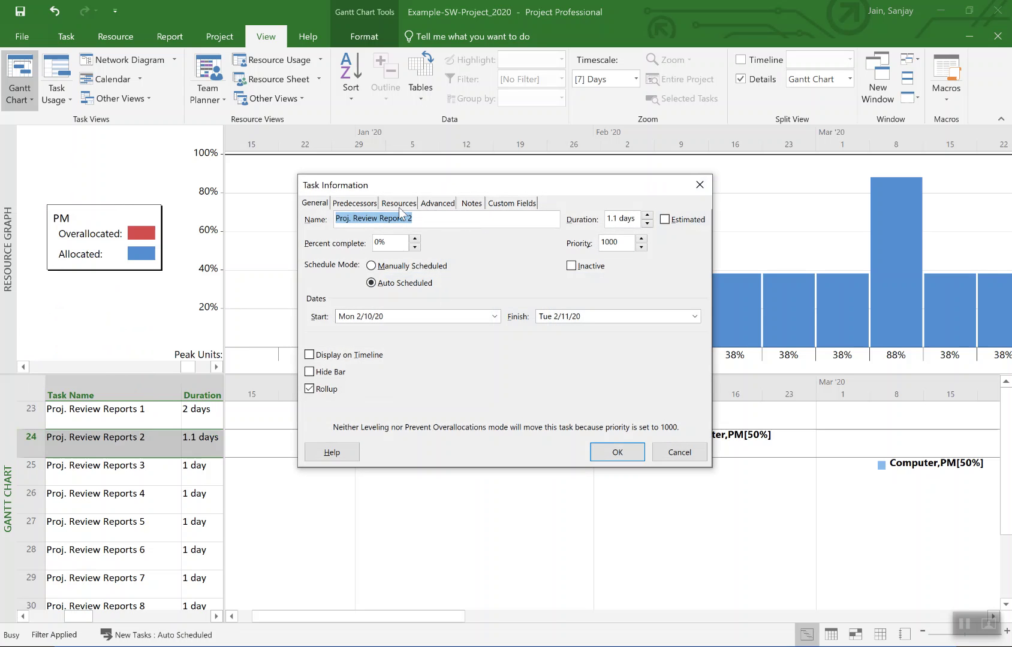
click(400, 205)
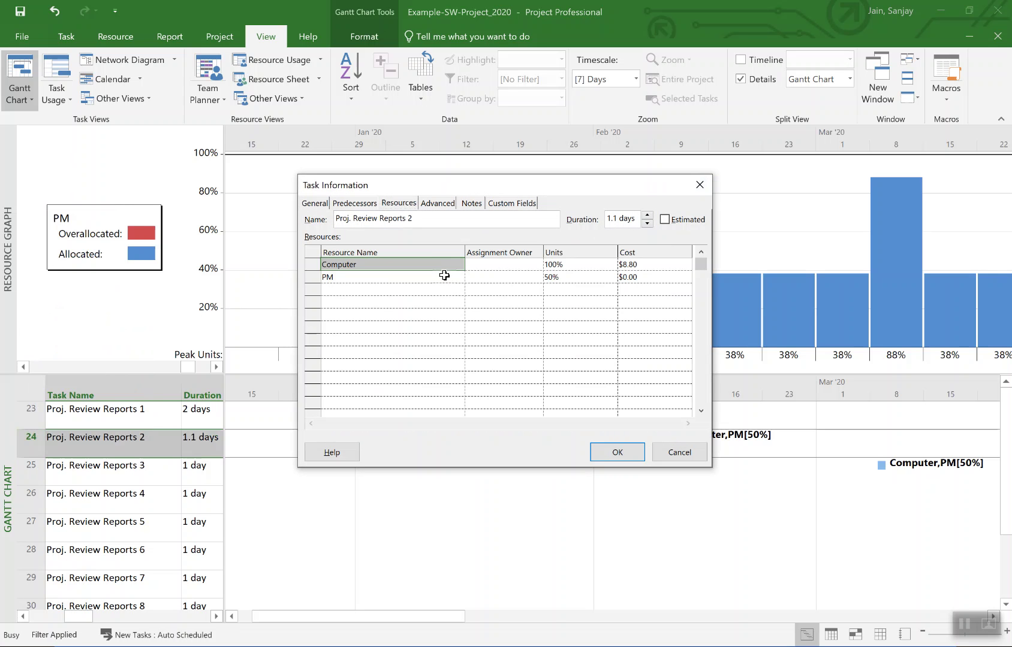
click(444, 275)
click(458, 277)
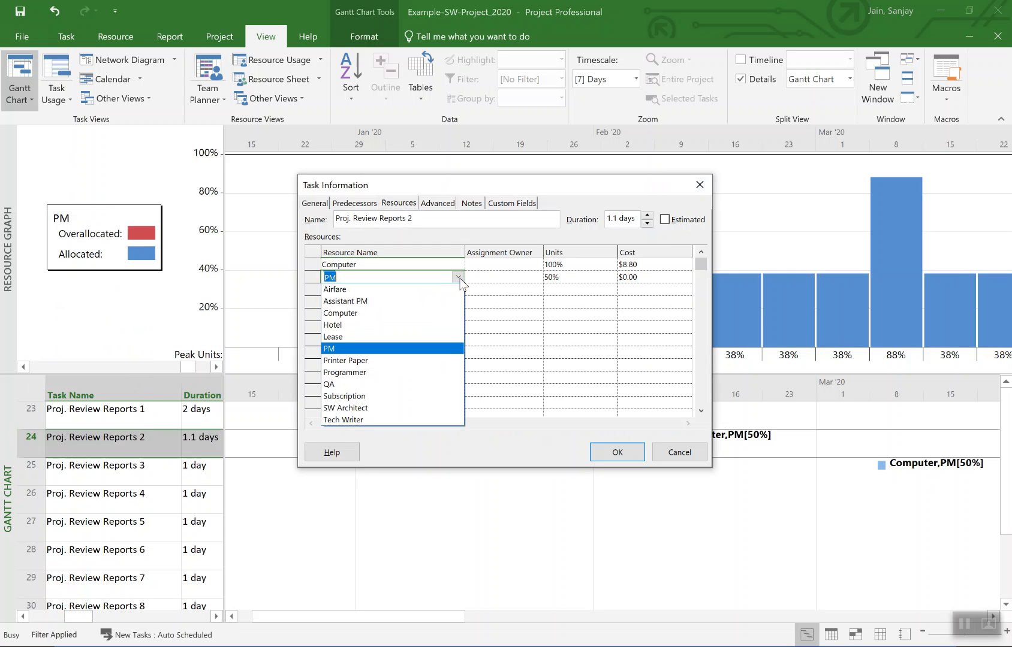
click(452, 301)
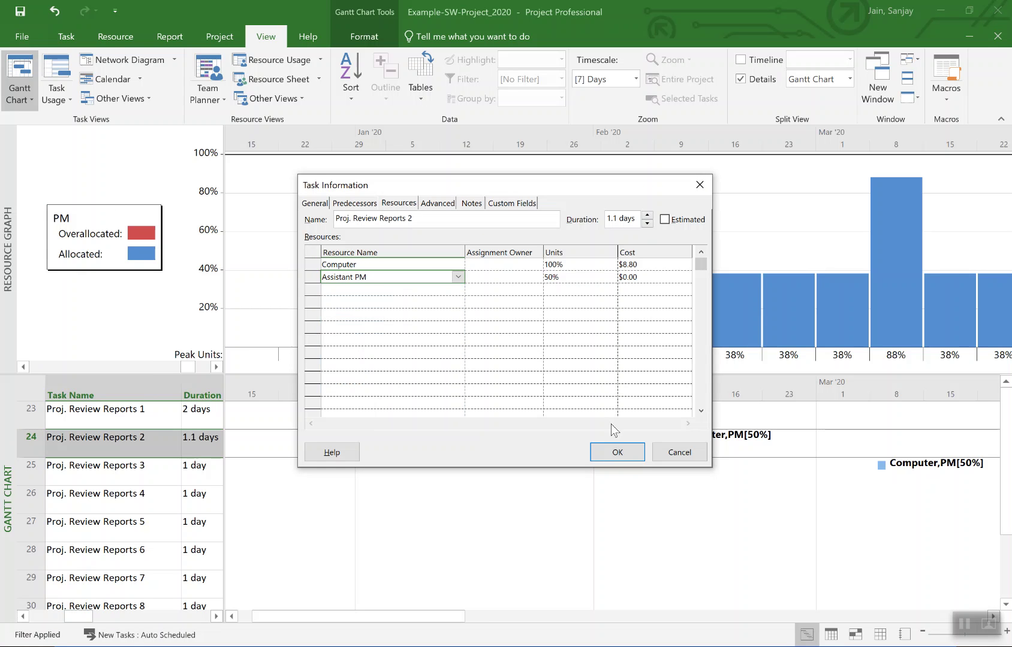
click(614, 452)
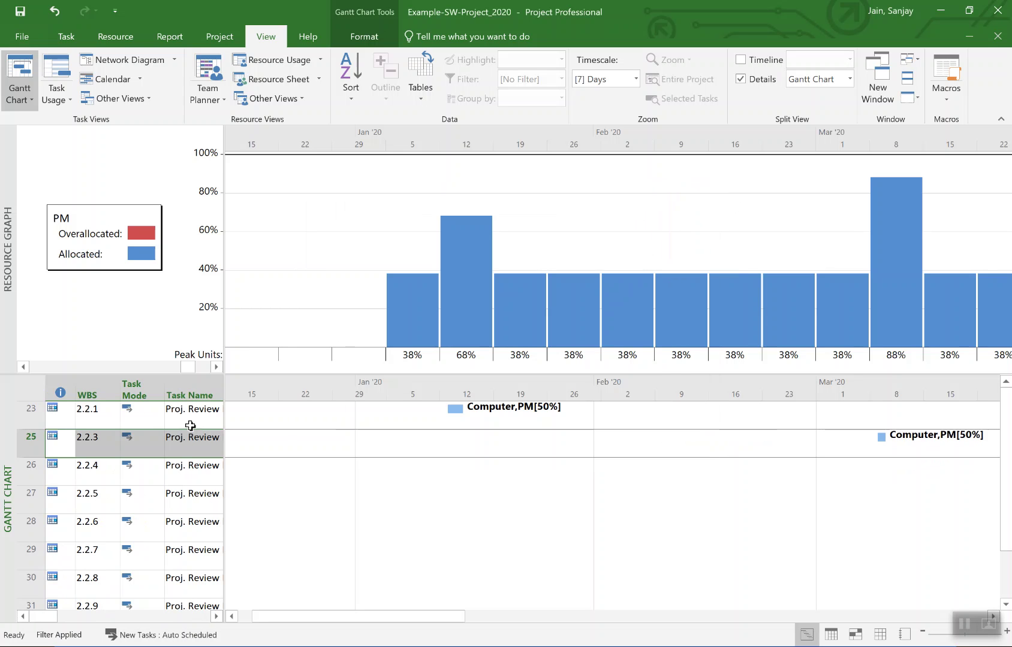
- Scroll the resource graph to Assistant PM, showing the new 50% early-February week
click(217, 370)
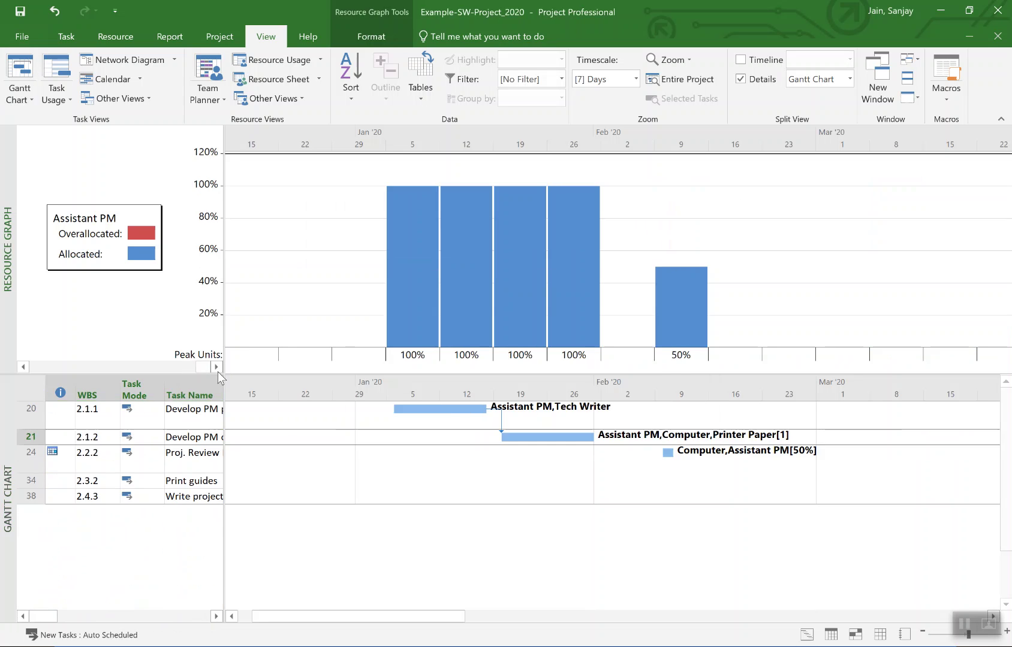